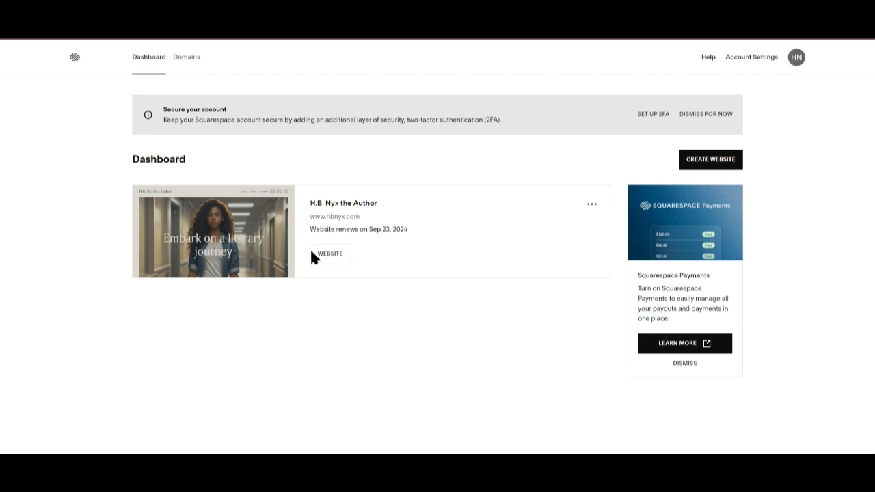
Open the H.B. Nyx the Author website from the dashboard and scroll through its home page.
click(329, 255)
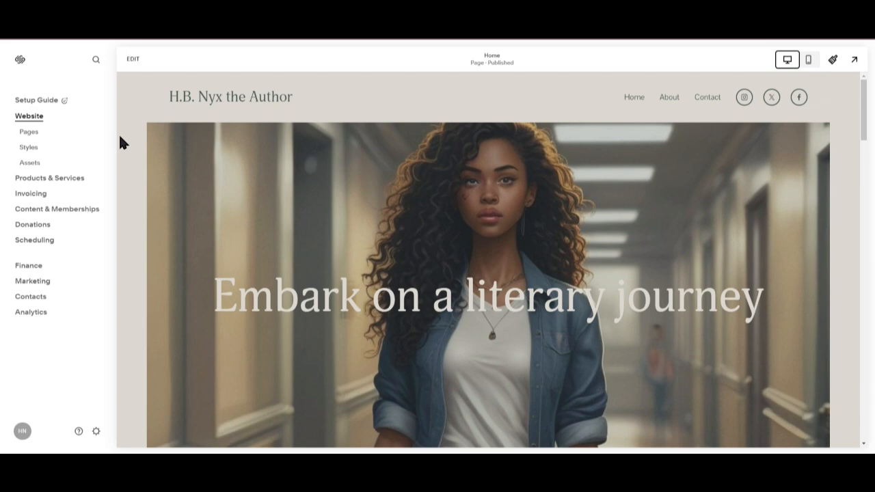
scroll(745, 266, down, 5)
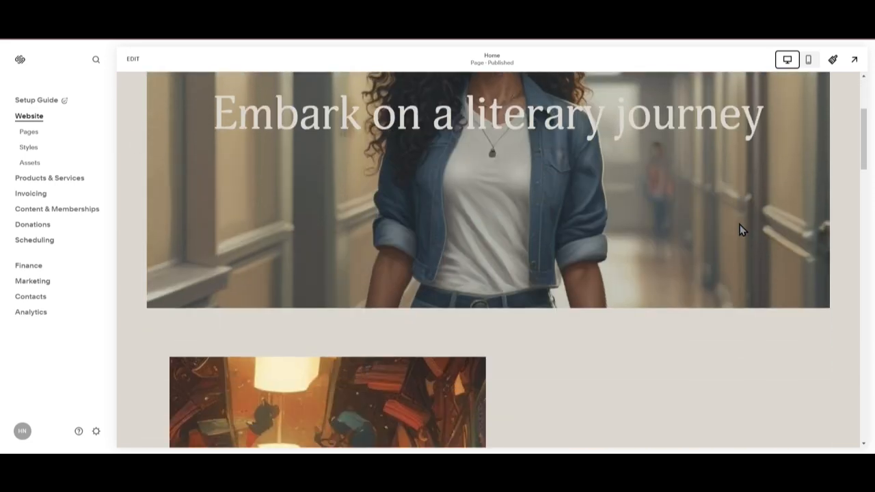
scroll(744, 277, down, 5)
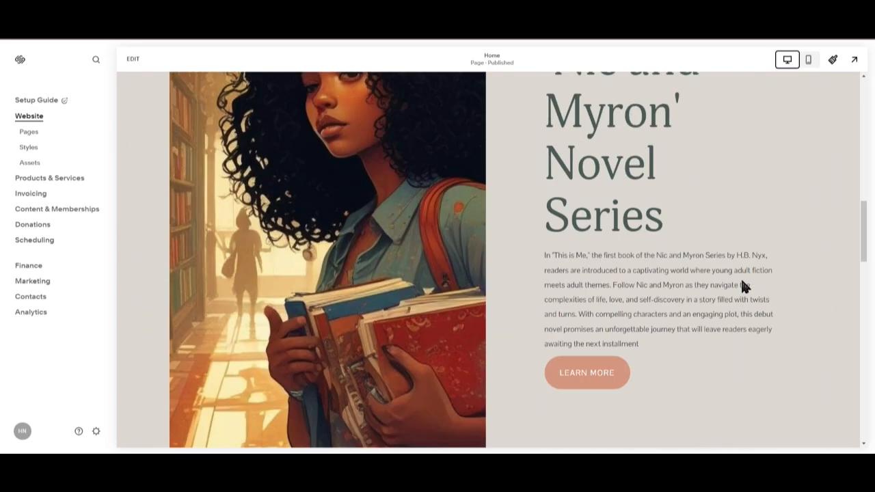
scroll(685, 272, up, 8)
scroll(686, 272, up, 1)
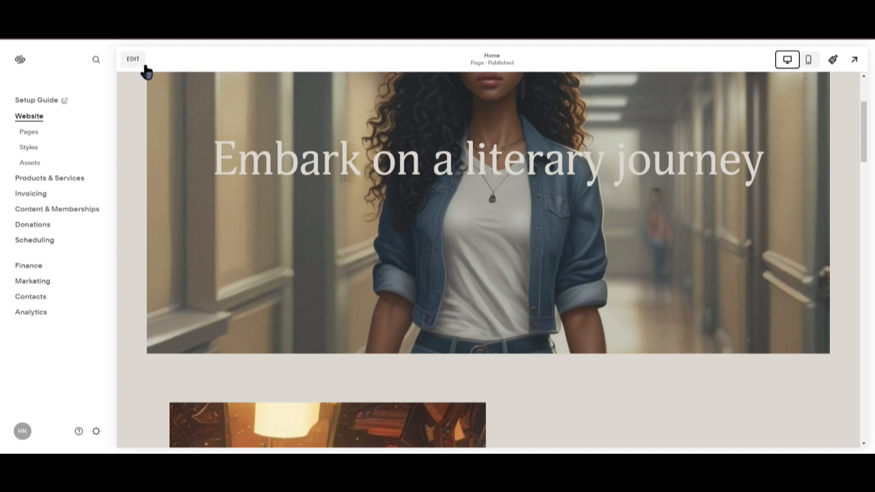
Open hbnyx.com in a new browser tab and scroll through the live home page.
key(ctrl+t)
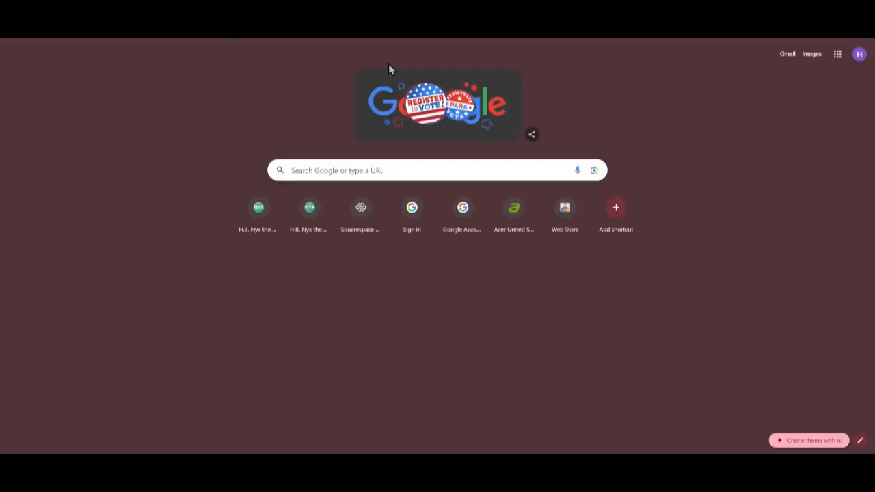
text(hbnyx.com)
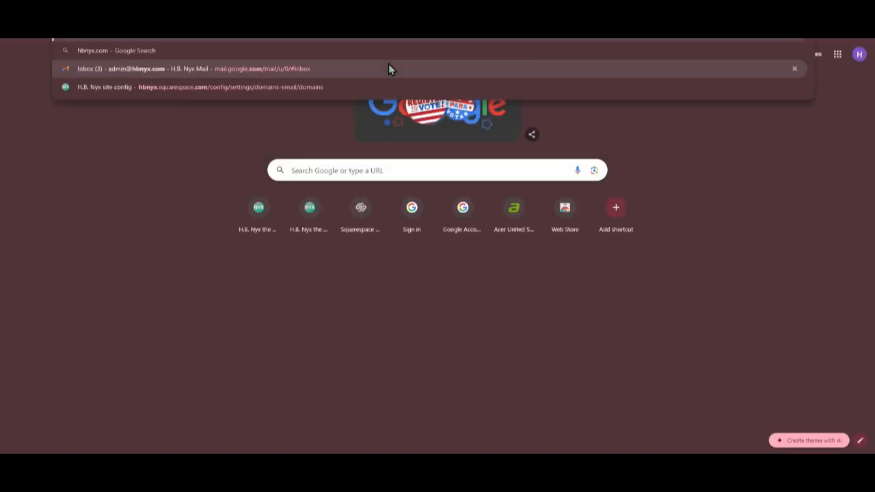
key(Return)
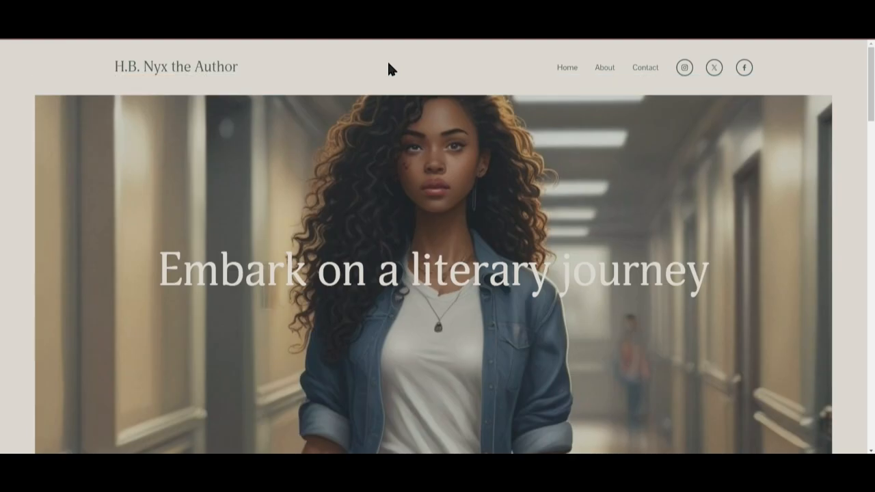
scroll(658, 174, down, 2)
scroll(659, 174, down, 10)
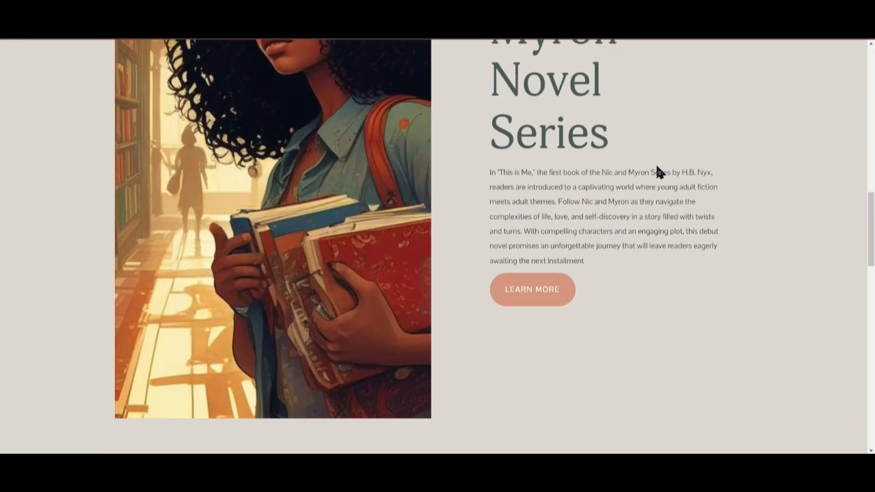
scroll(656, 274, down, 2)
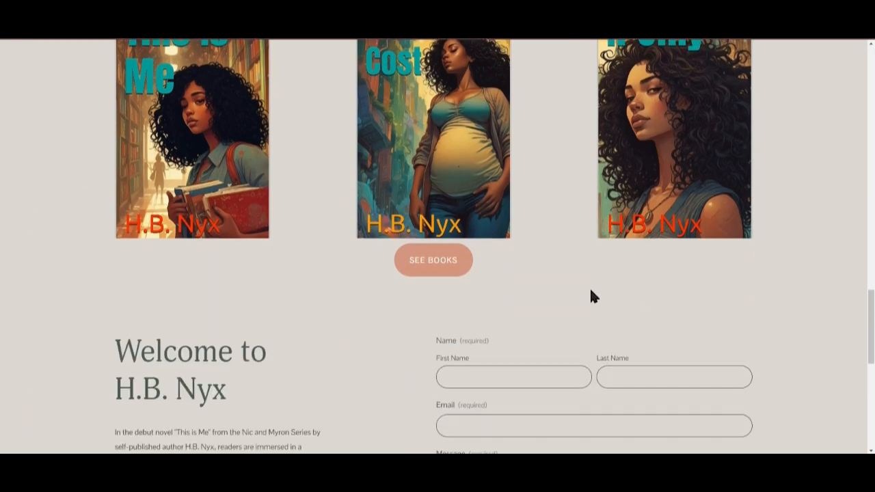
scroll(591, 296, up, 10)
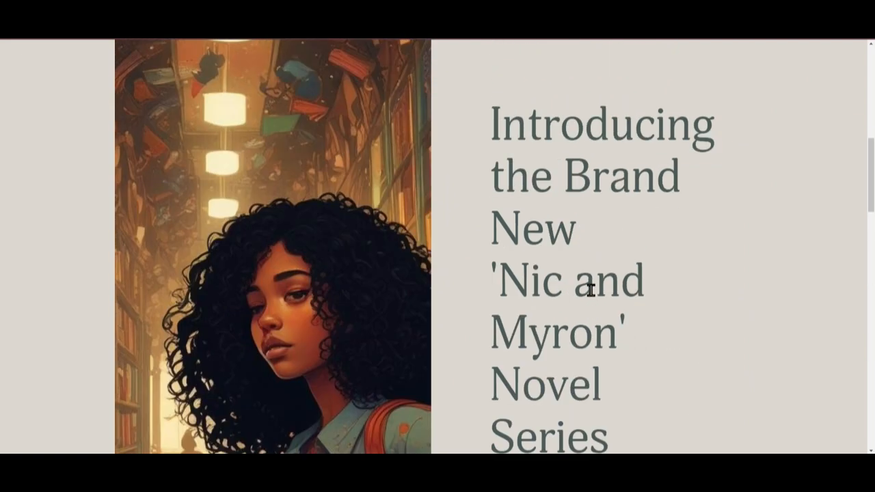
scroll(589, 287, up, 2)
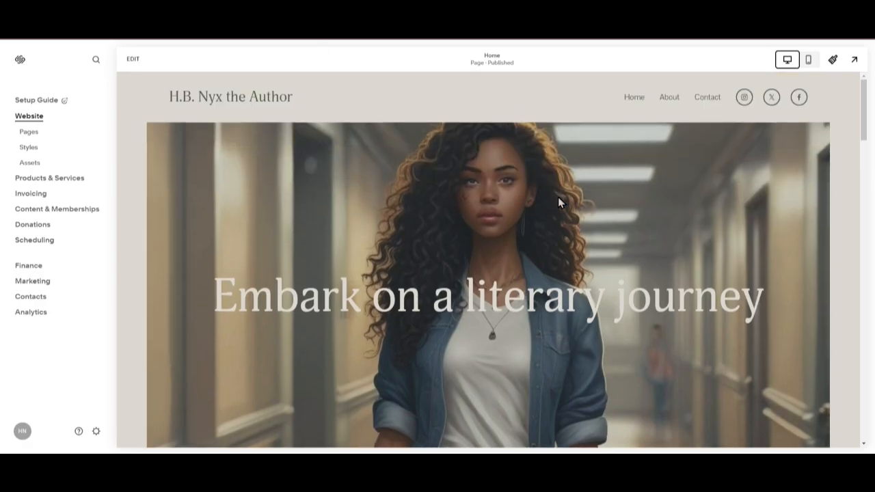
Scroll through the home page sections back in the site editor.
scroll(580, 209, down, 10)
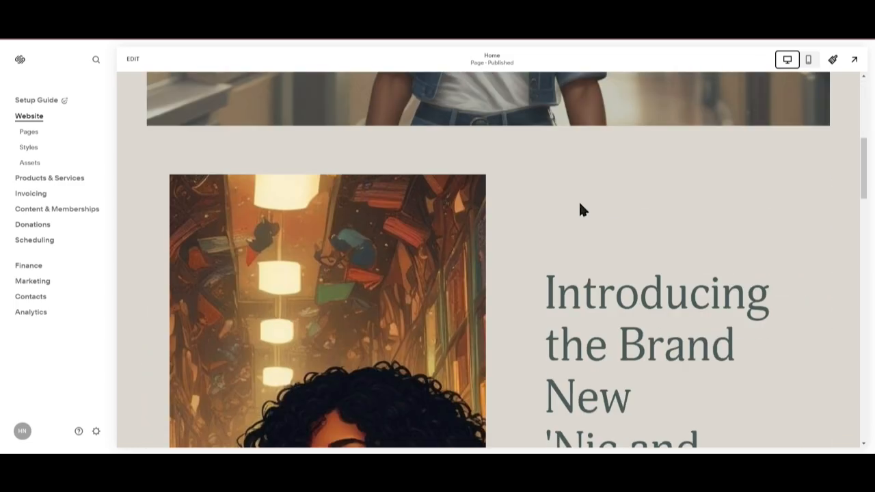
scroll(720, 279, down, 10)
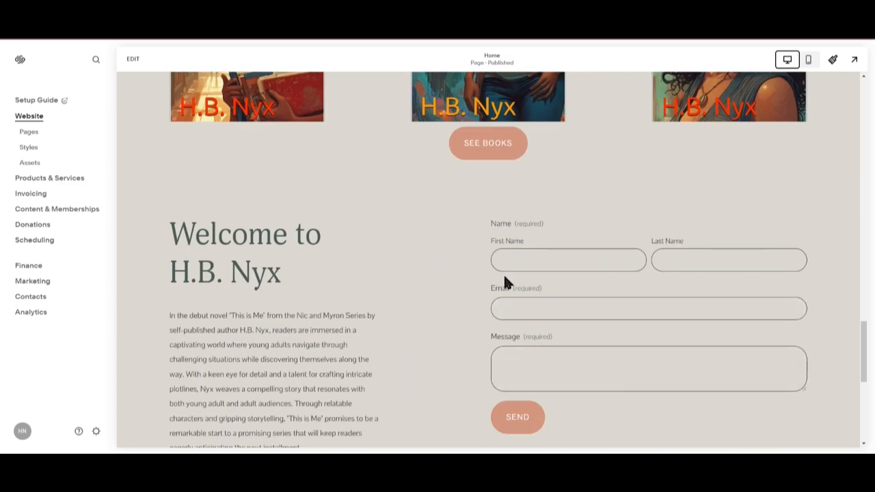
scroll(469, 248, up, 10)
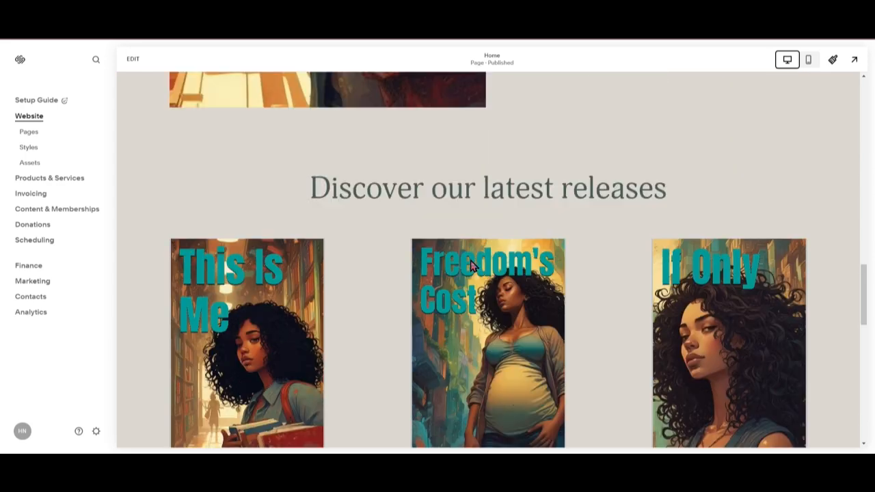
scroll(470, 266, up, 3)
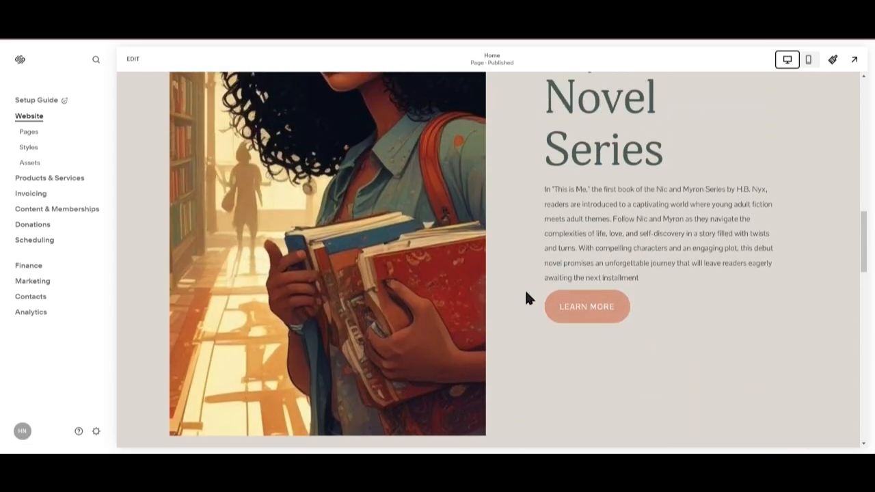
scroll(525, 294, up, 6)
scroll(381, 229, up, 7)
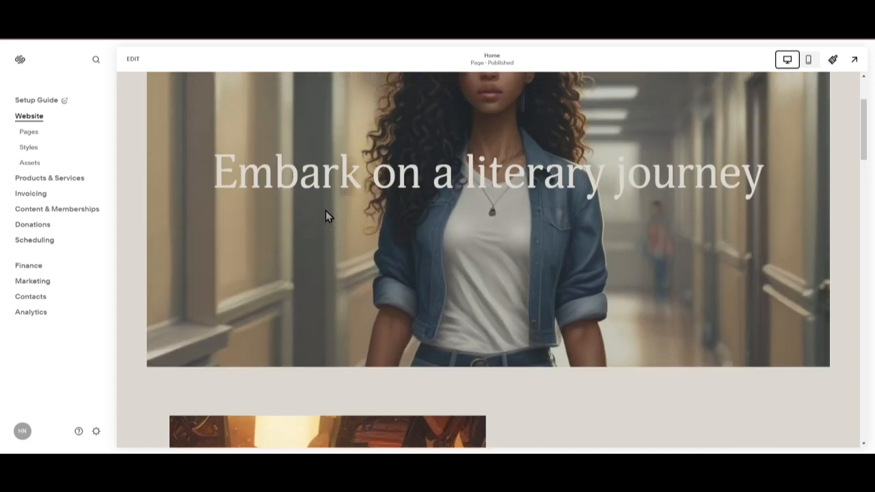
Enter edit mode, open the header's social links editor and inspect the Instagram profile link.
click(134, 61)
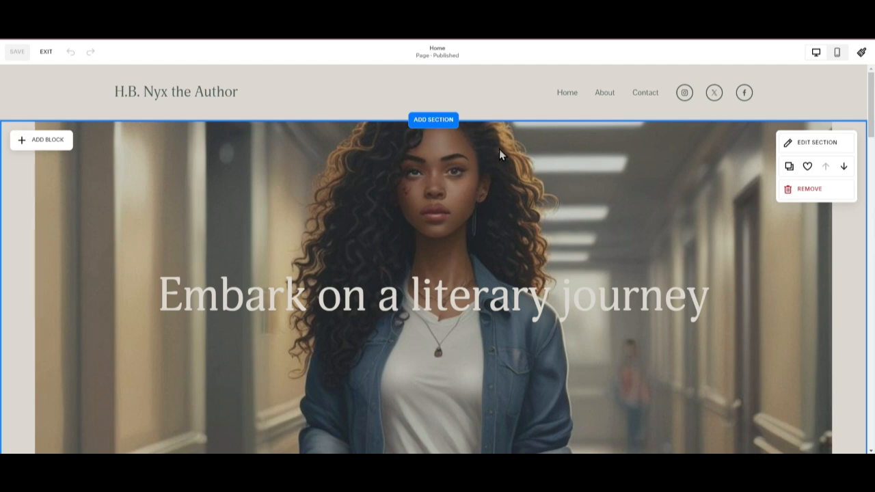
click(535, 93)
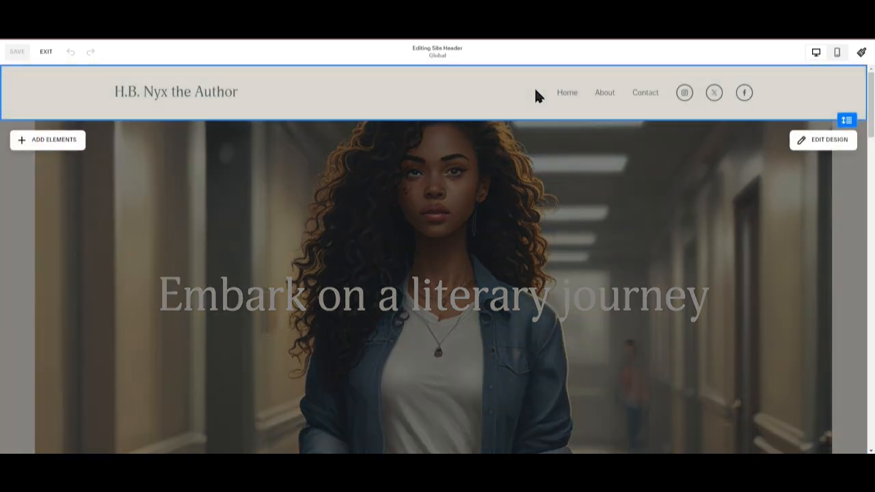
click(682, 98)
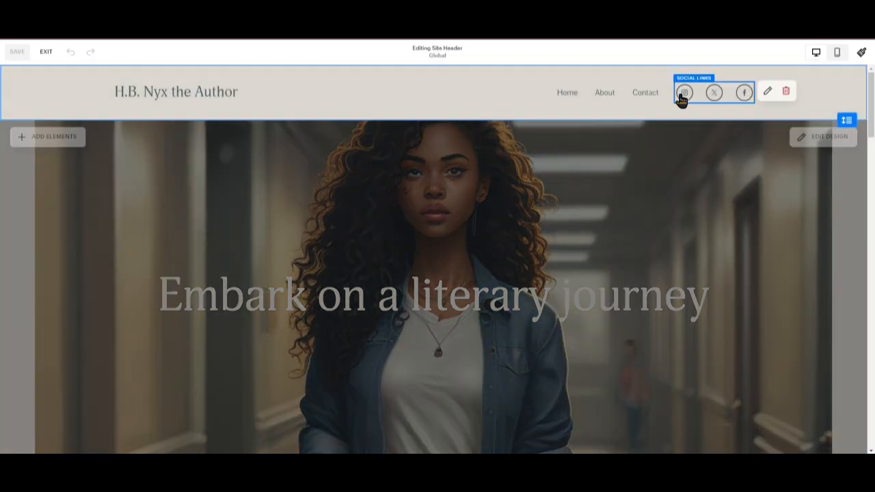
click(765, 91)
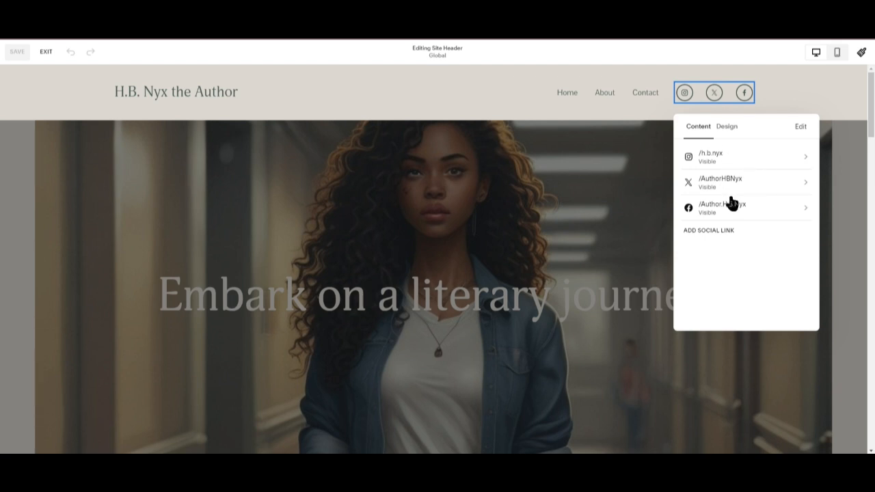
click(782, 161)
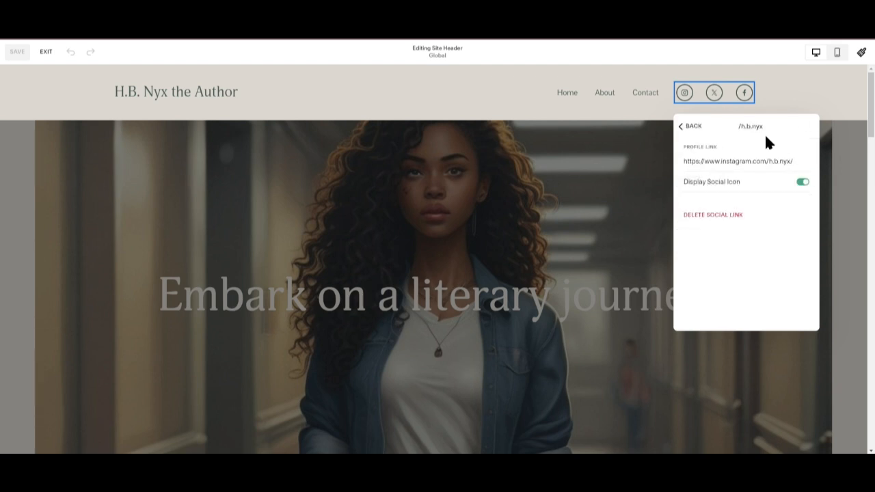
click(689, 126)
click(803, 99)
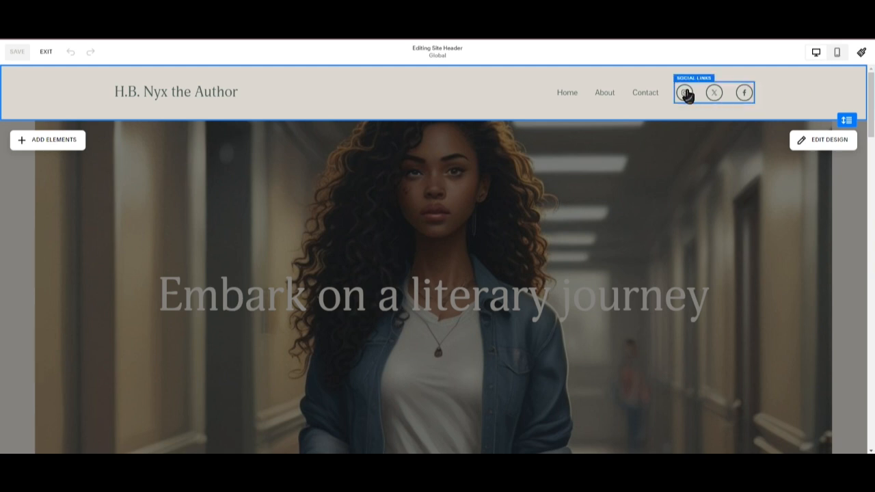
Reopen the social links editor and try the Solid and Outline border styles in its design settings.
click(686, 93)
click(767, 89)
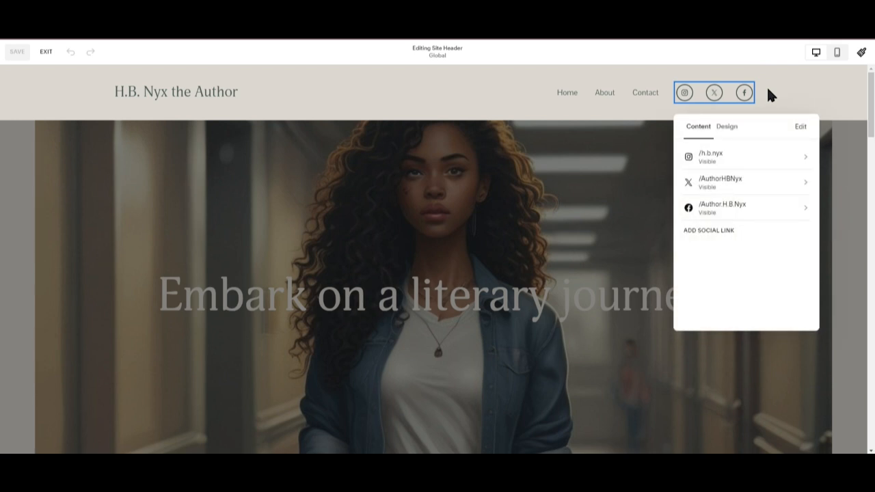
click(726, 130)
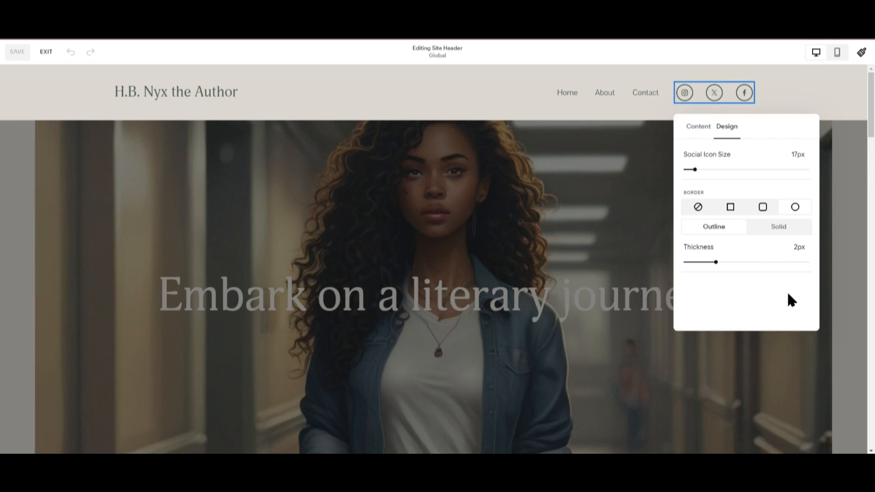
click(758, 227)
click(732, 226)
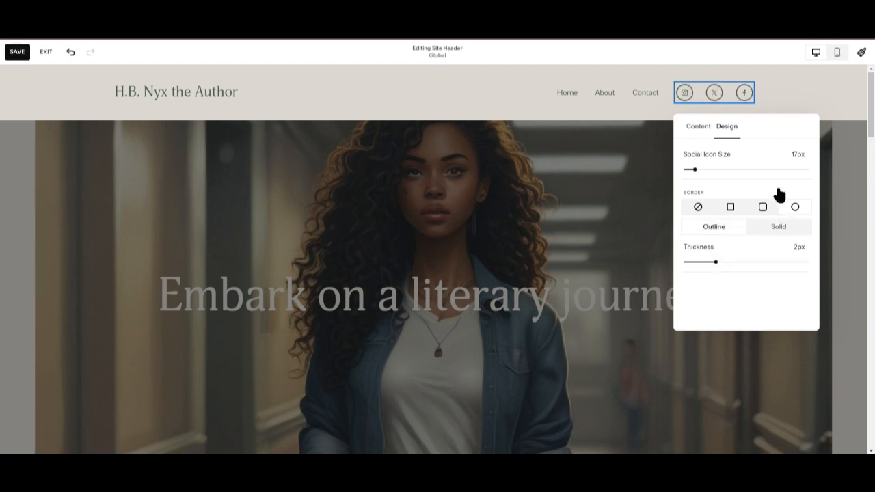
click(767, 89)
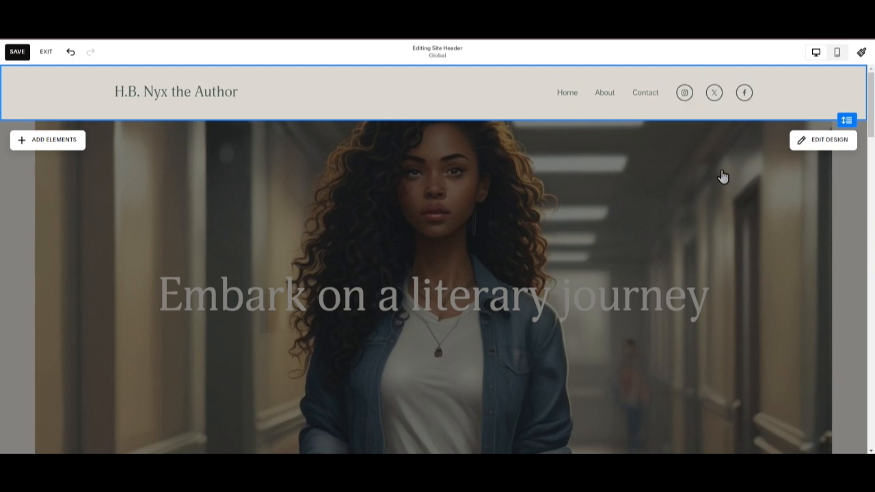
Leave the header and scroll through the home page sections in edit mode.
click(718, 211)
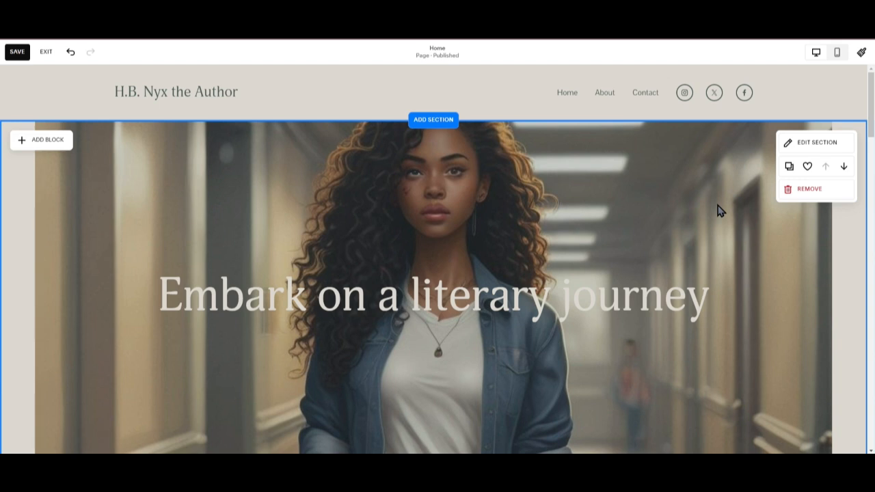
scroll(714, 219, down, 2)
scroll(706, 246, up, 2)
scroll(704, 353, down, 4)
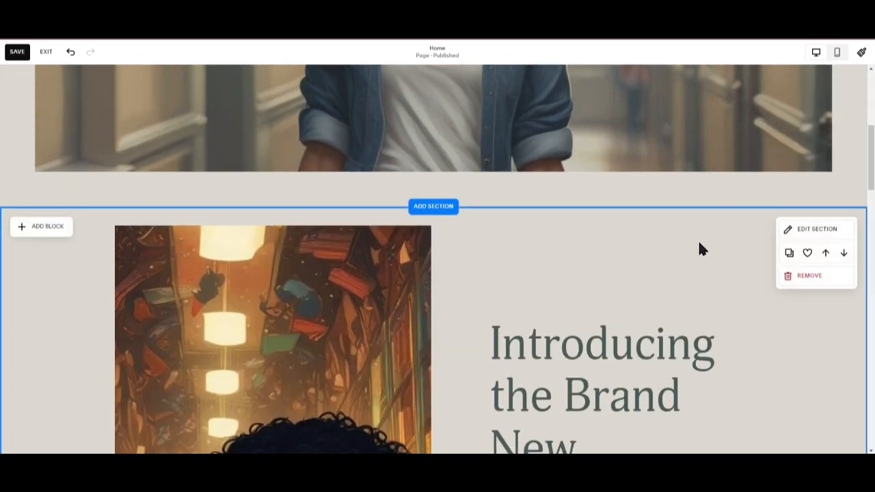
scroll(698, 242, down, 6)
scroll(603, 332, down, 6)
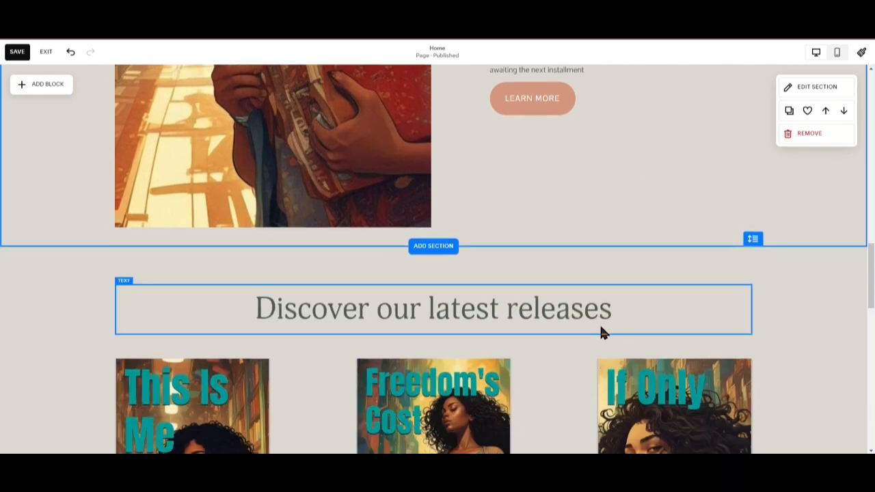
scroll(592, 336, up, 1)
scroll(589, 331, up, 15)
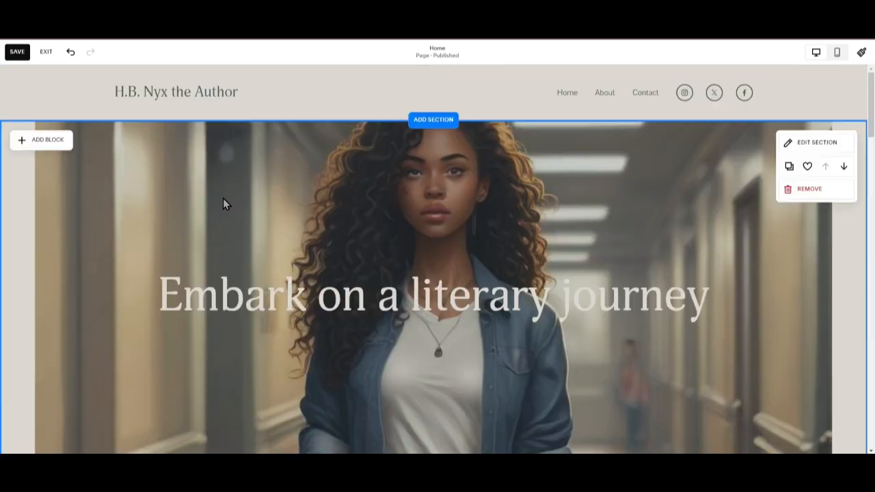
scroll(352, 159, down, 7)
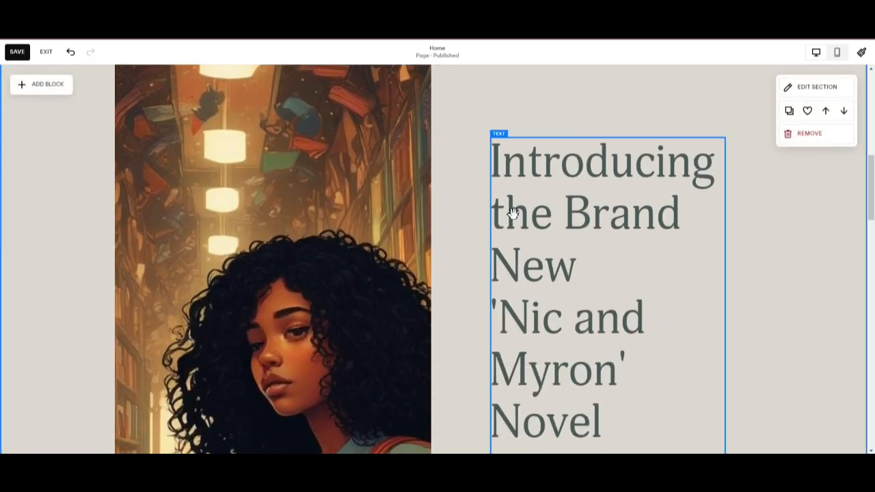
Select the 'Introducing the Brand New' heading block and the This Is Me cover image while scrolling down.
click(531, 205)
scroll(461, 239, down, 7)
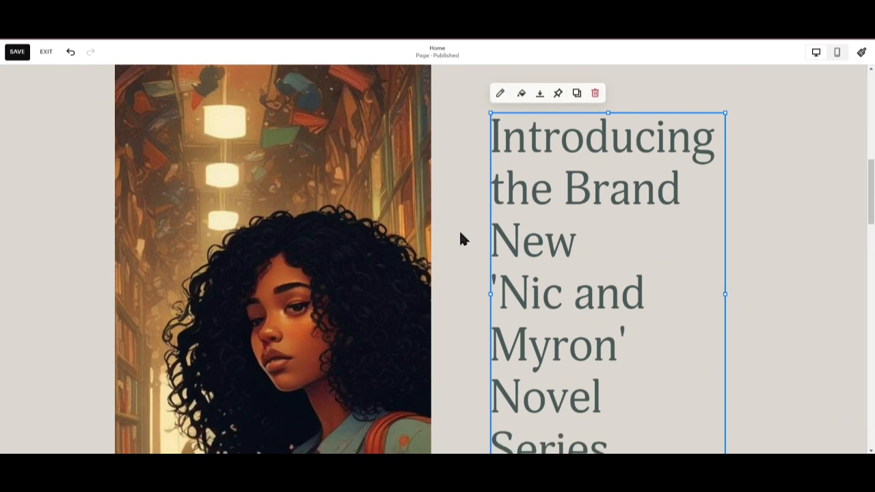
scroll(503, 302, down, 2)
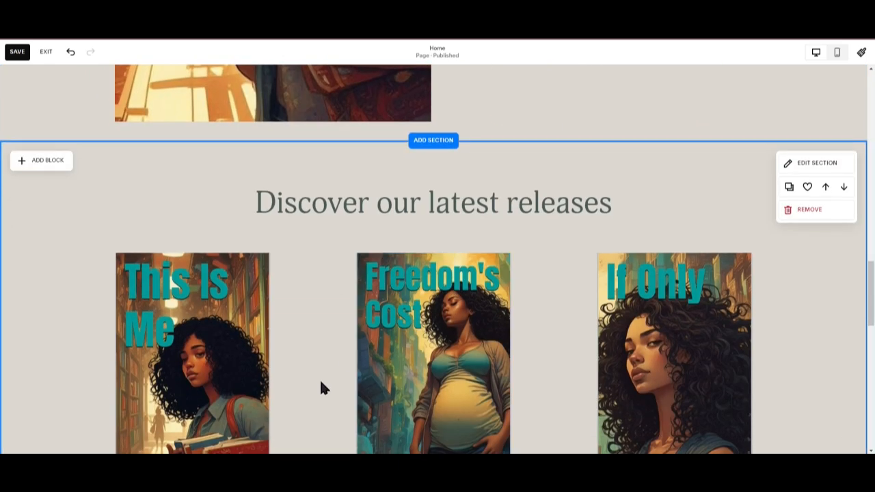
click(250, 343)
scroll(294, 323, down, 3)
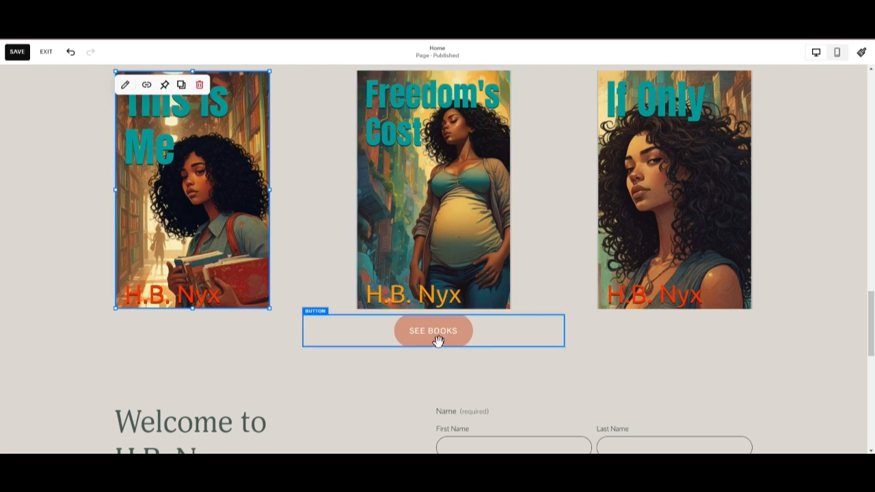
scroll(439, 340, down, 7)
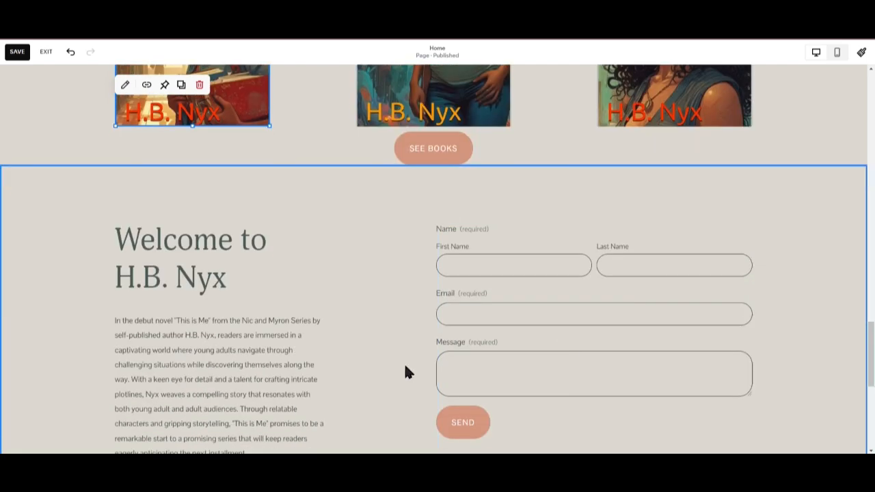
Scroll to the page footer, open the site footer for editing, and return to editing the page.
scroll(437, 340, down, 1)
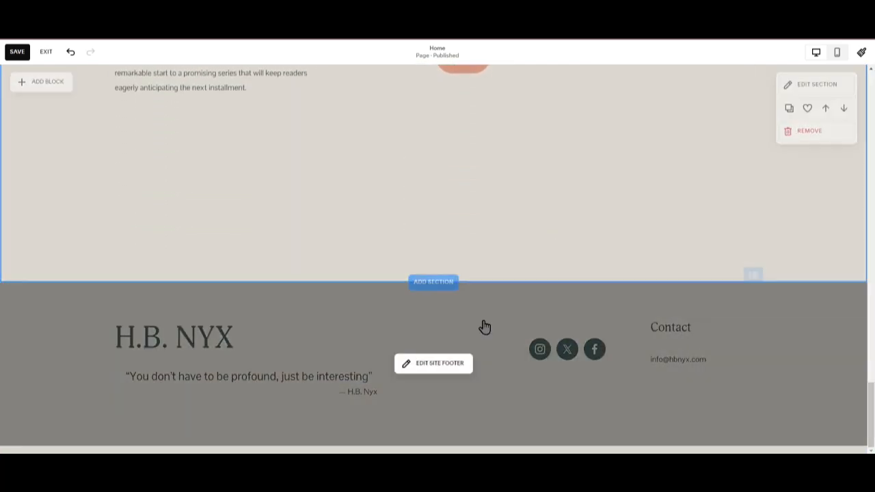
click(472, 328)
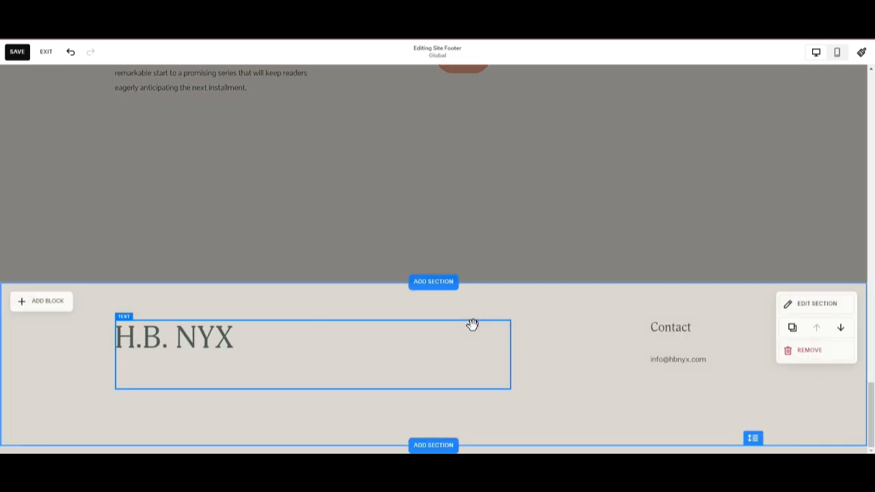
click(669, 256)
Scroll back up through the home page and exit the editor without saving.
scroll(668, 257, up, 6)
scroll(628, 250, up, 5)
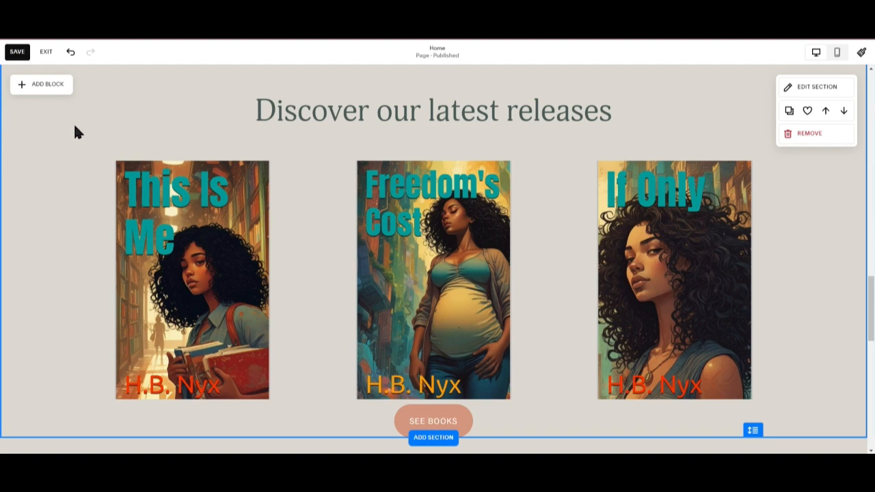
scroll(93, 138, up, 3)
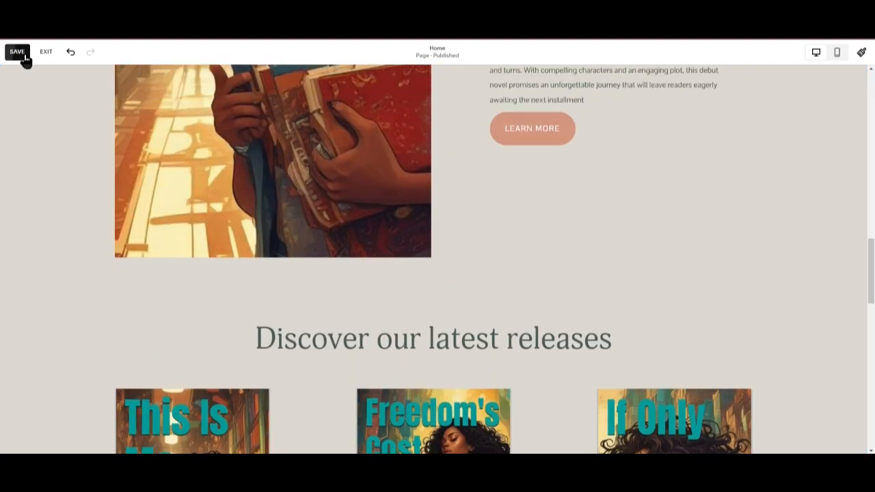
scroll(743, 298, up, 5)
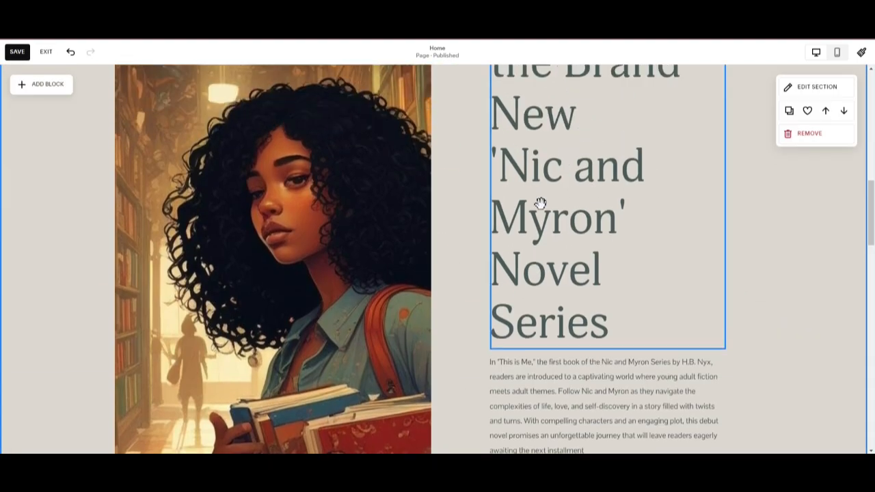
click(45, 52)
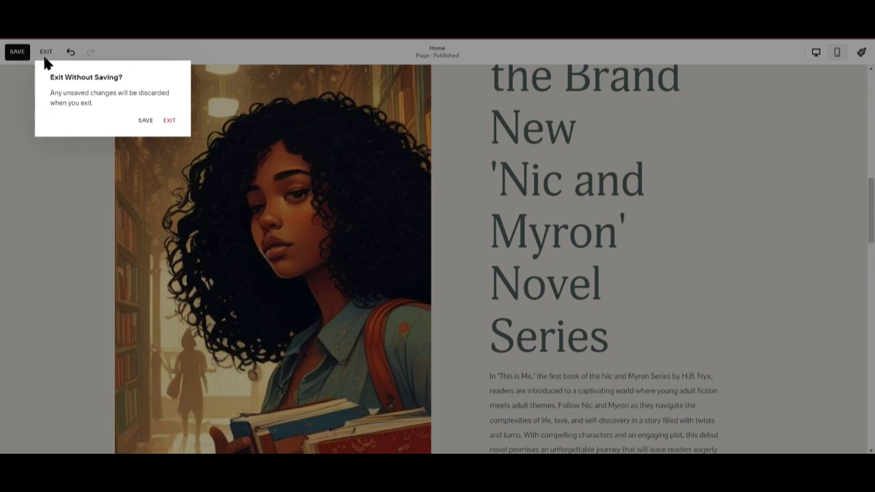
click(169, 122)
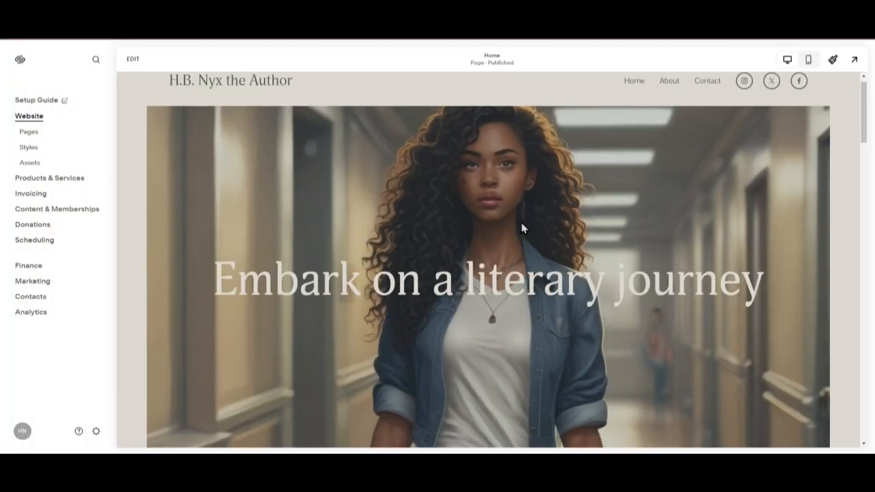
Open the website's Pages panel and select the unlinked Home page.
scroll(521, 222, down, 3)
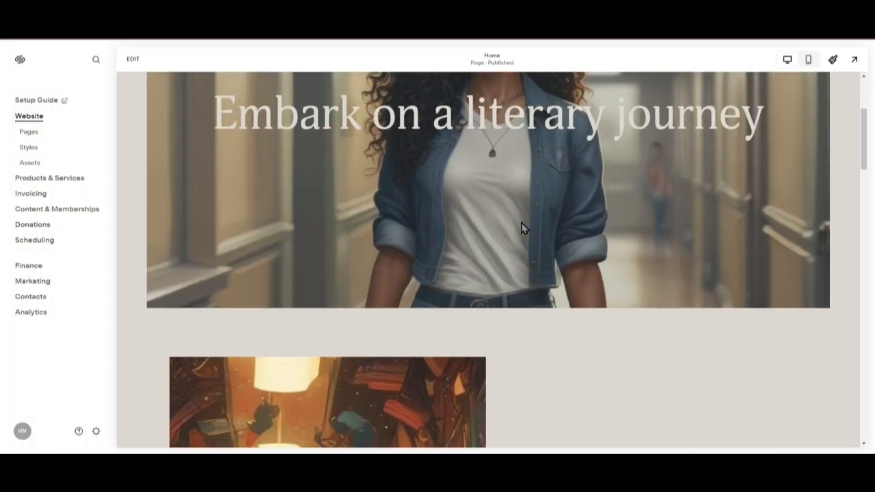
click(30, 133)
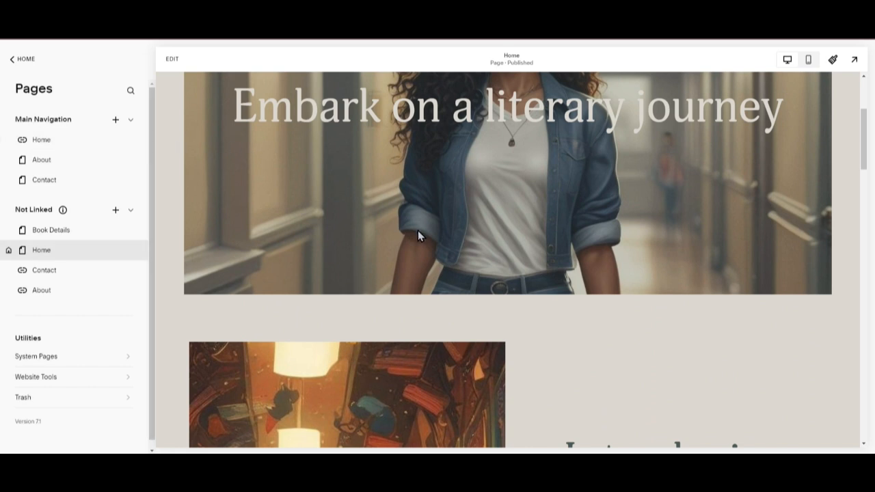
scroll(418, 235, up, 3)
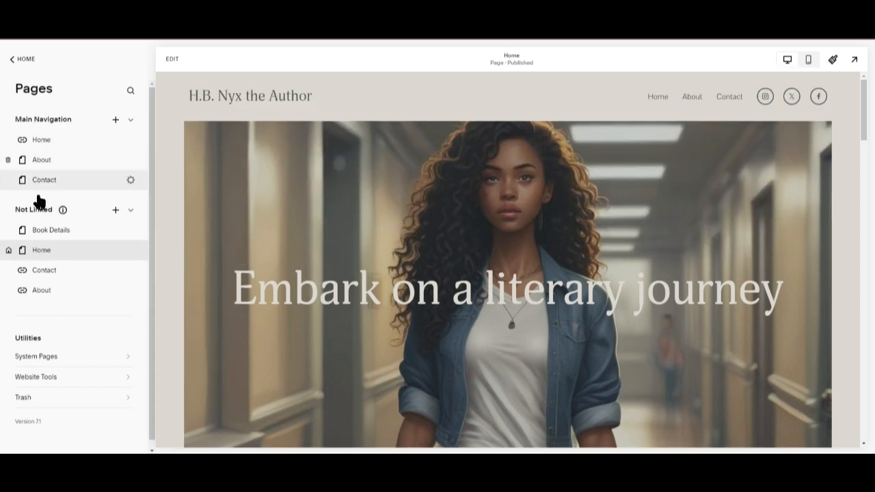
click(43, 251)
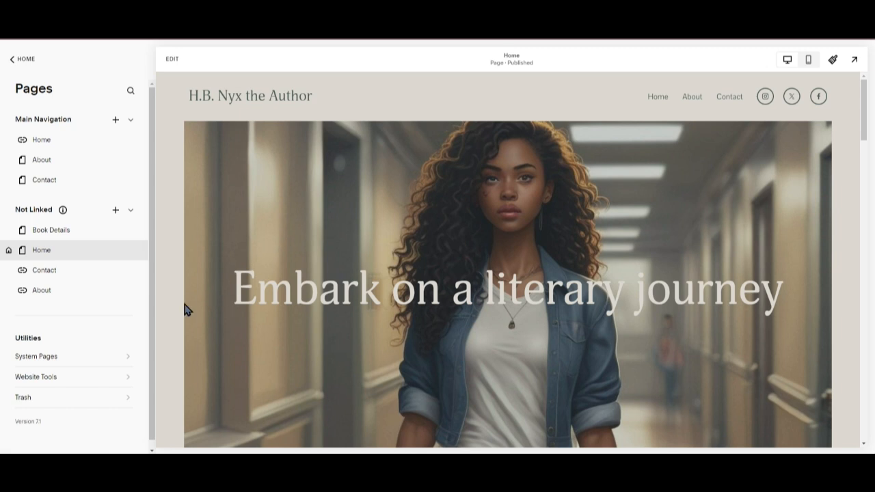
Visit the Contact, About and Home pages through the site's navigation links.
mouse_move(62, 219)
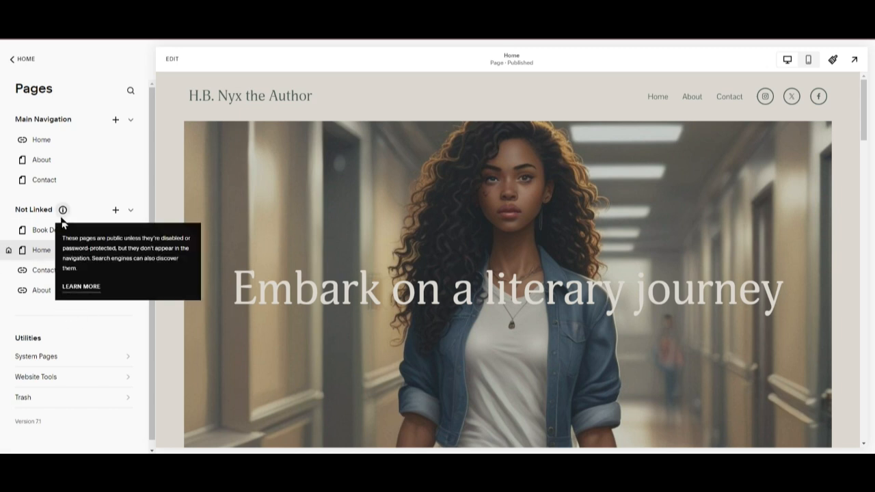
click(727, 100)
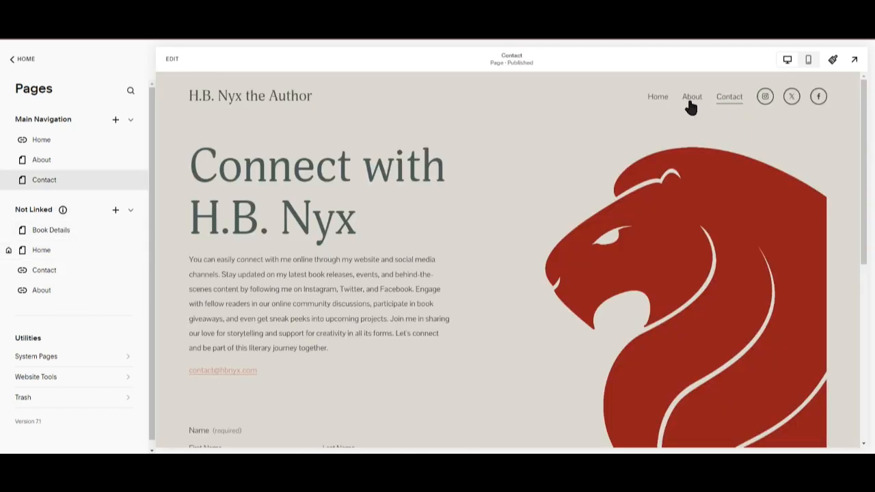
click(689, 101)
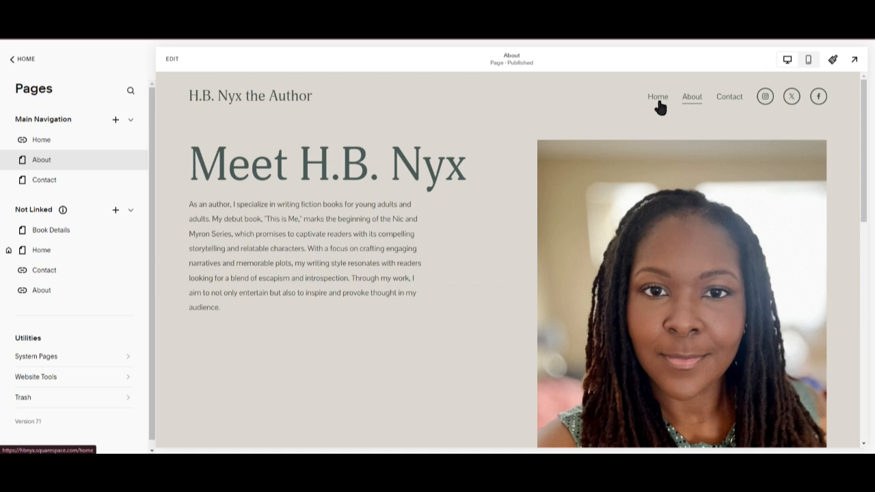
click(657, 103)
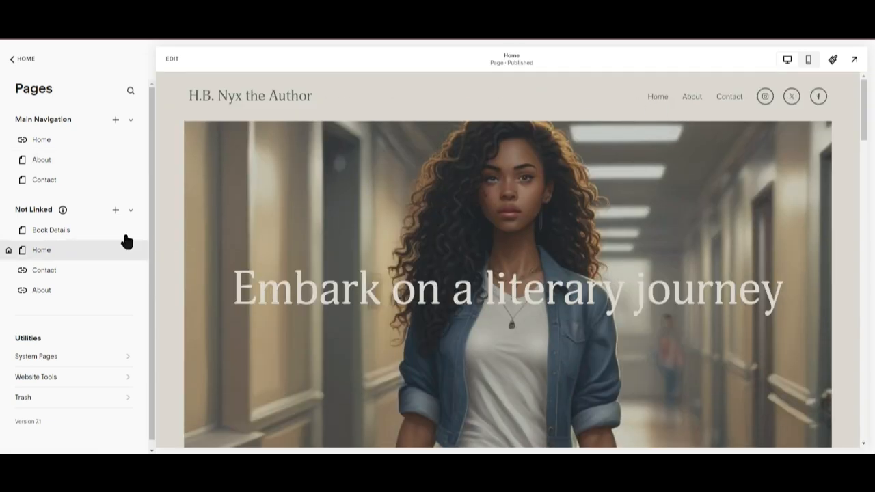
Open the Book Details page, return to Home, and follow the intro section's link to Book Details.
click(57, 233)
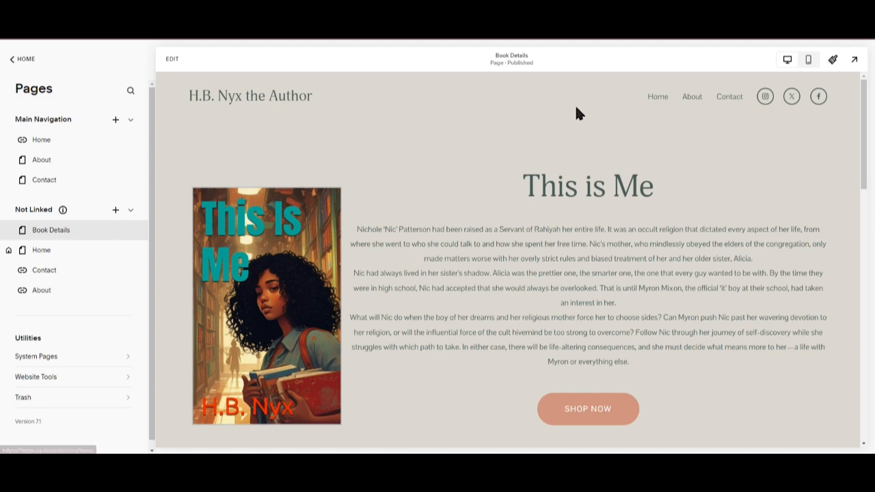
click(40, 251)
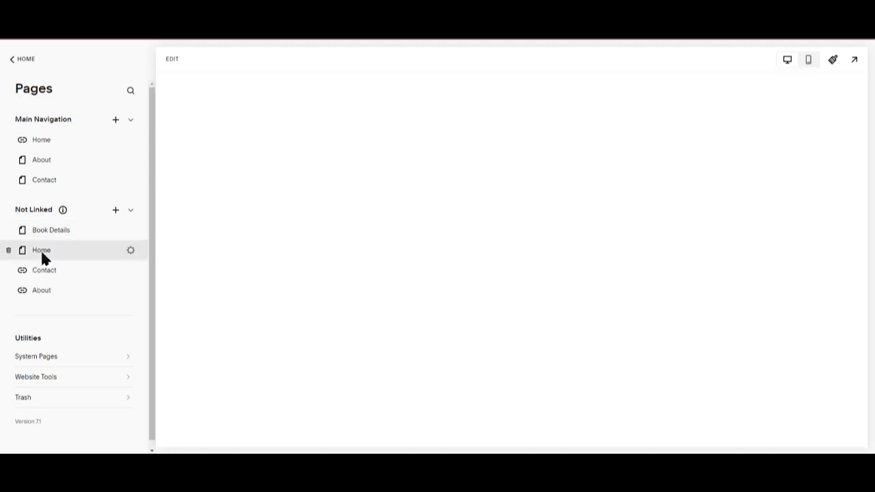
scroll(622, 247, down, 12)
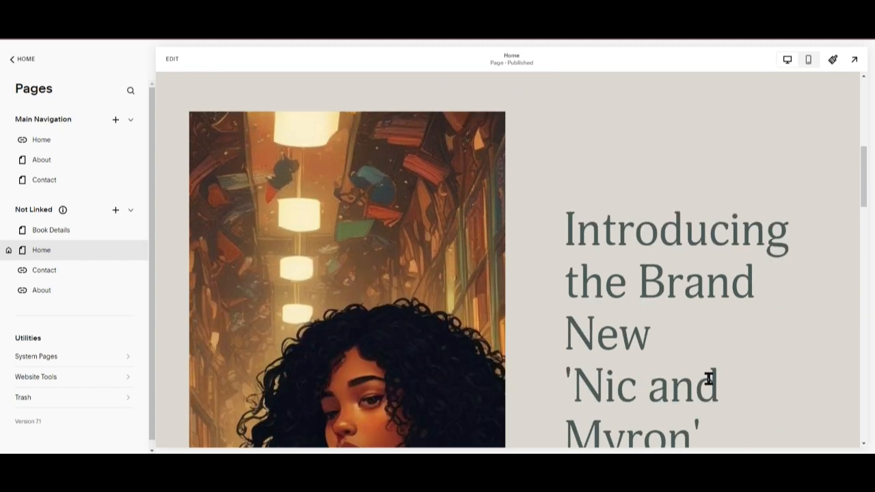
click(624, 293)
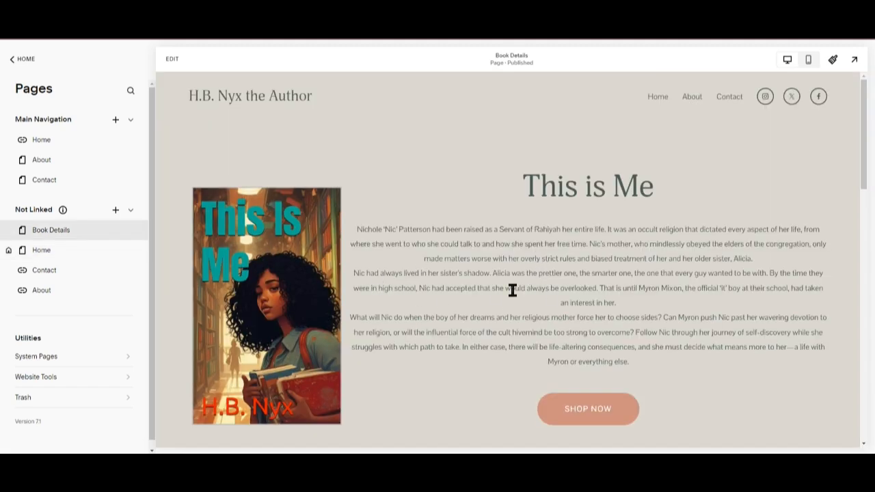
Follow the Freedom's Cost Shop Now button to its Amazon listing and return to review the Book Details page.
scroll(487, 301, down, 4)
scroll(487, 308, down, 5)
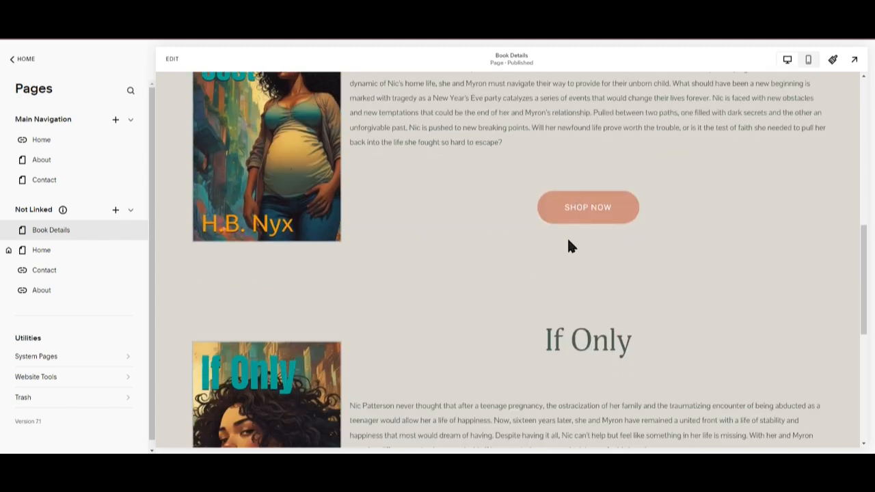
click(594, 214)
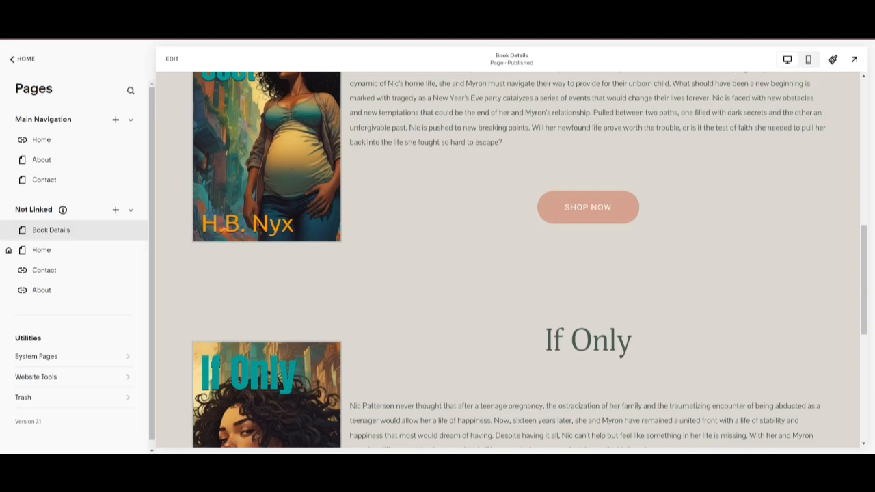
click(164, 13)
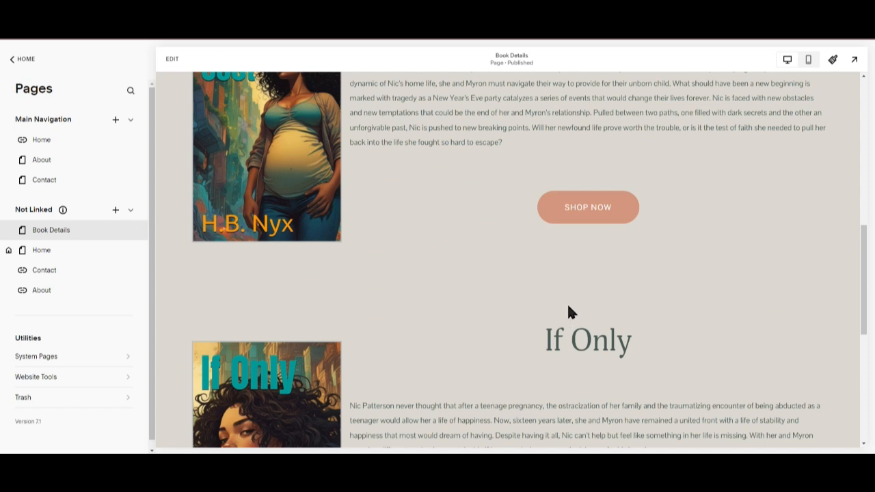
scroll(571, 315, down, 5)
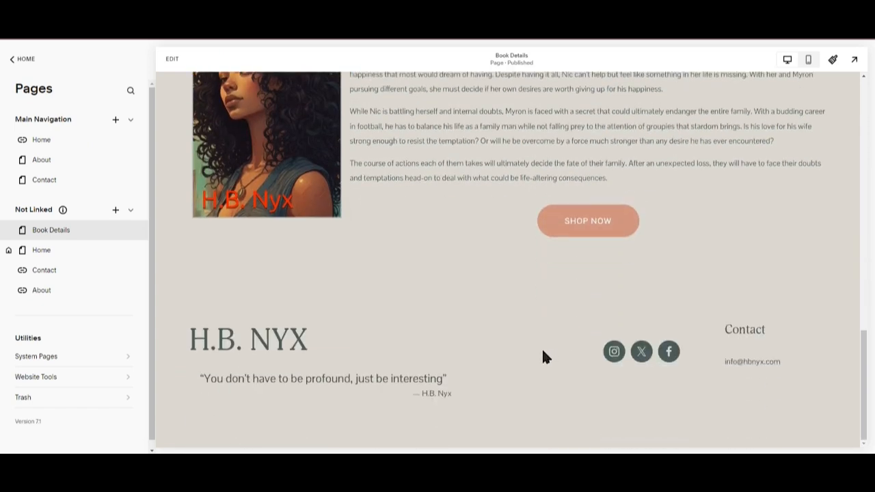
scroll(536, 345, up, 10)
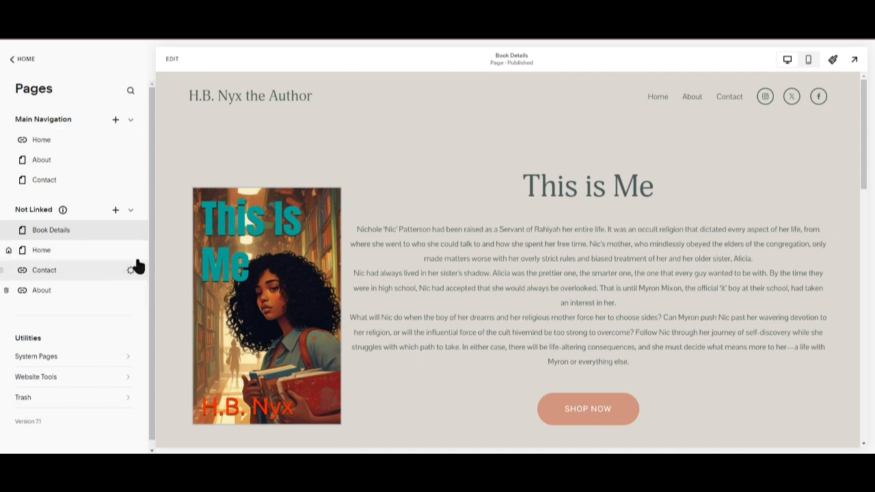
Add a blank page to the Not Linked pages, keeping the name New Page.
click(115, 212)
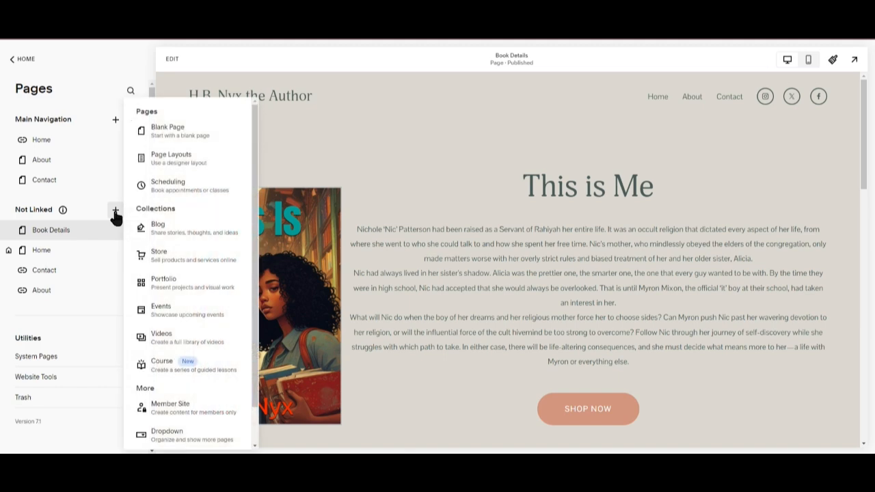
click(169, 131)
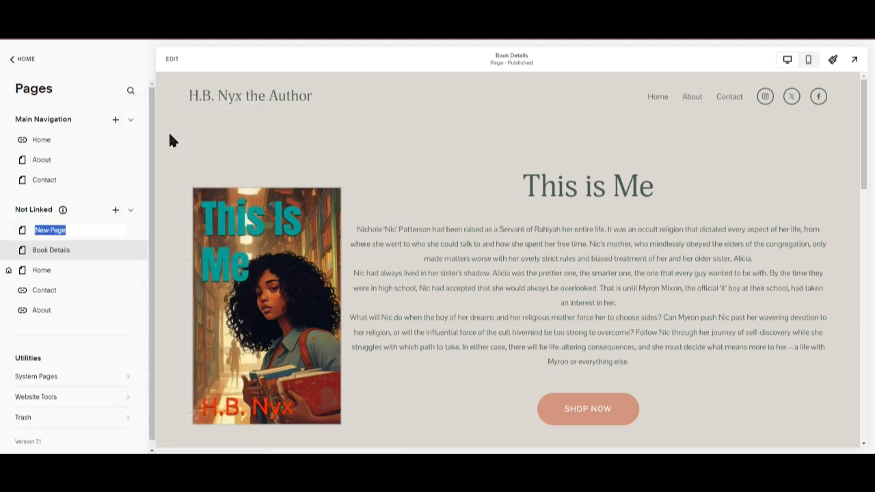
click(101, 231)
key(Return)
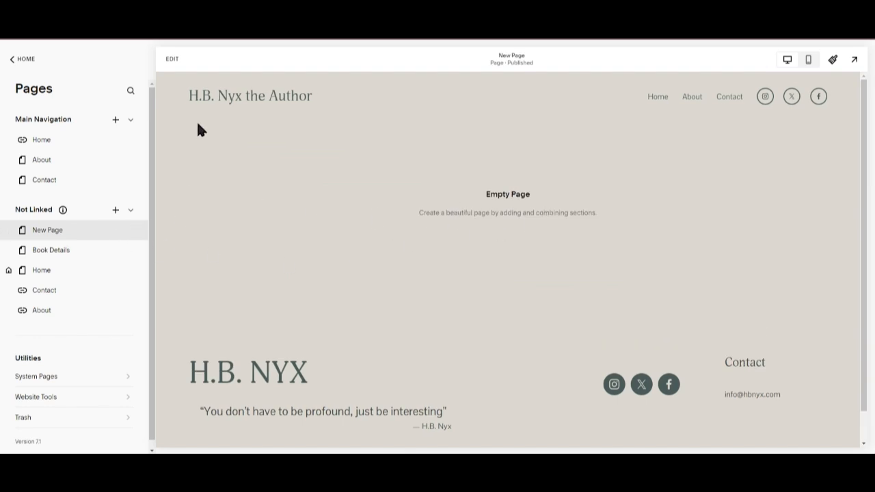
Edit the new page and add the two-column four-image grid section from the Images category.
click(172, 60)
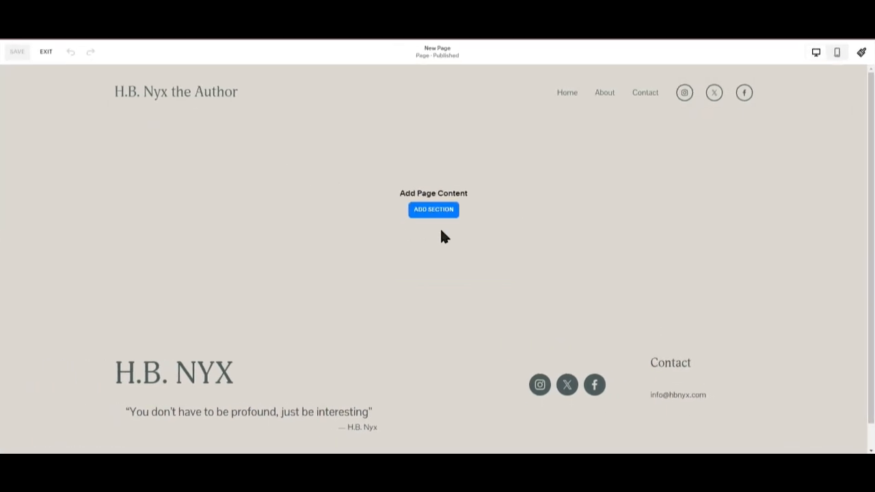
click(438, 211)
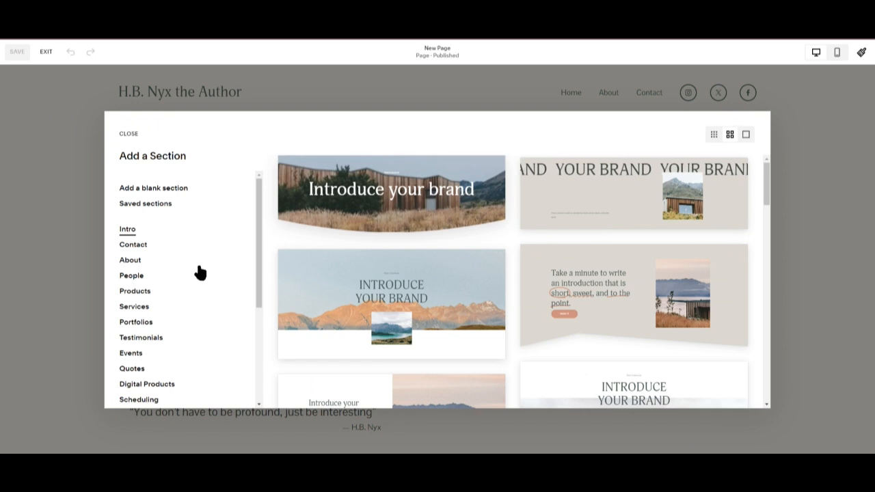
scroll(248, 227, down, 3)
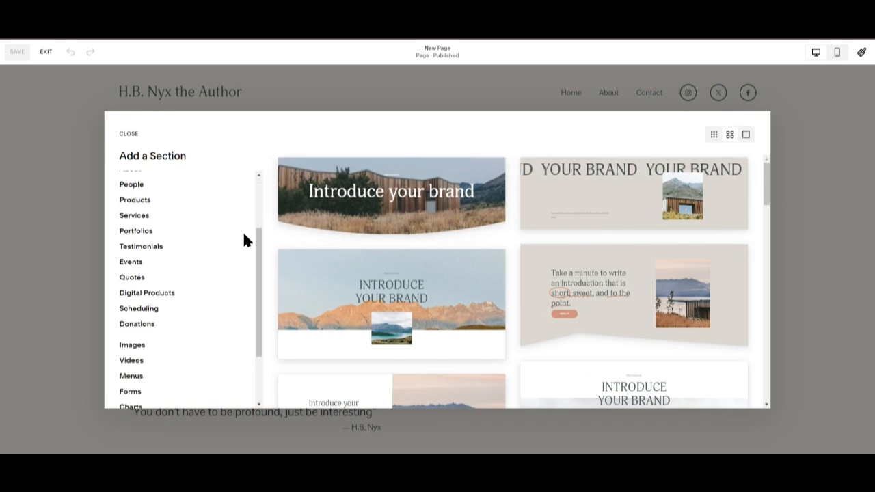
scroll(243, 242, down, 3)
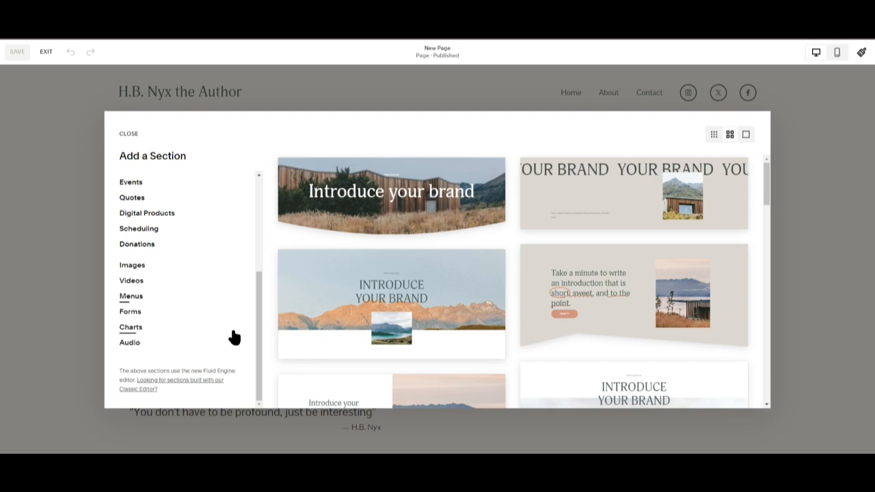
scroll(233, 334, up, 4)
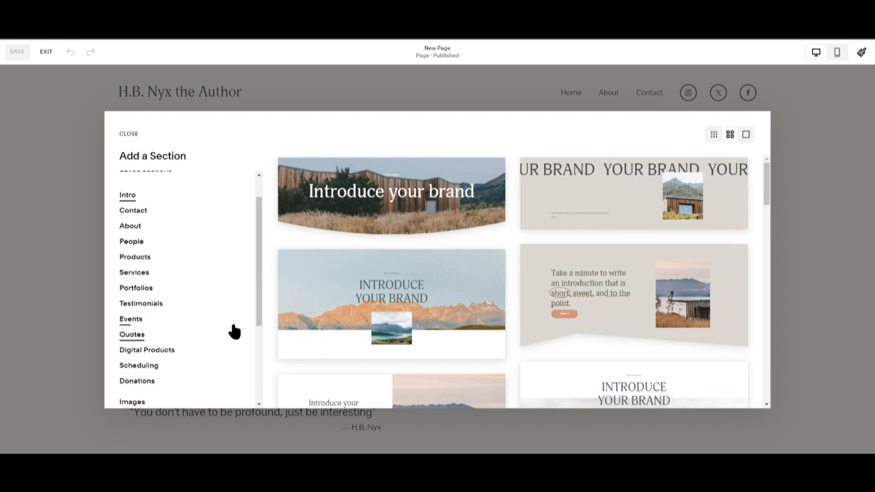
scroll(232, 331, down, 2)
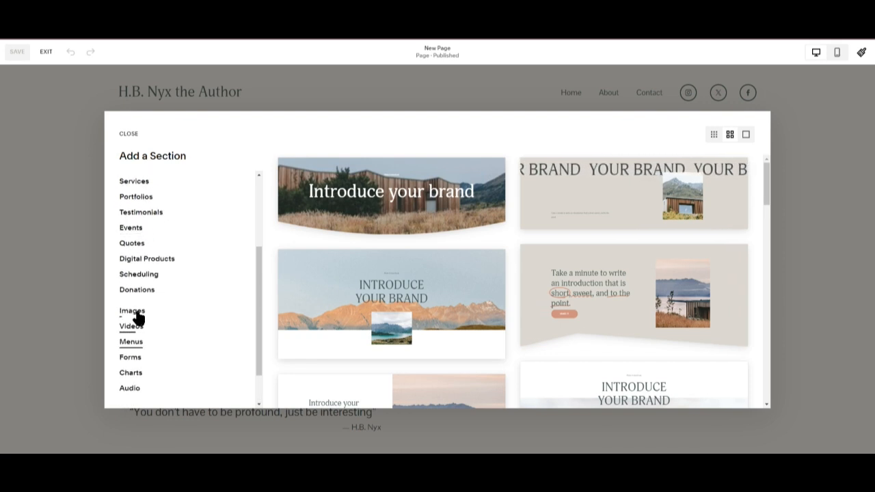
click(132, 311)
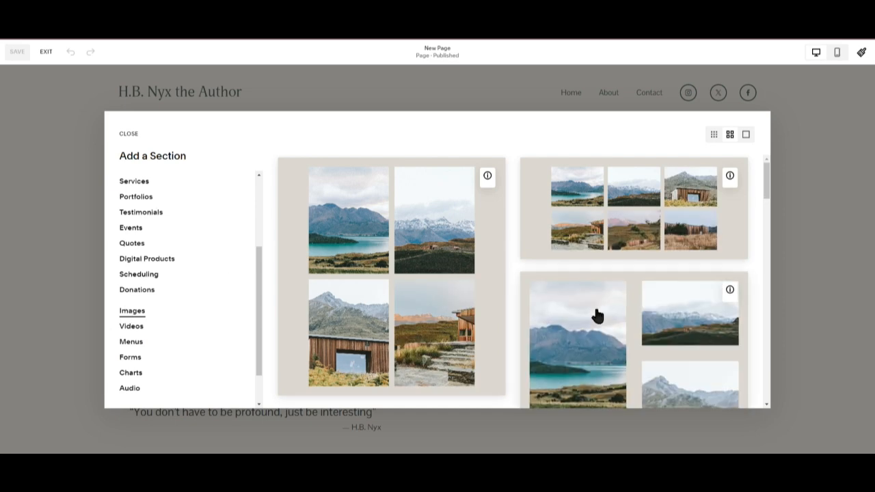
click(337, 213)
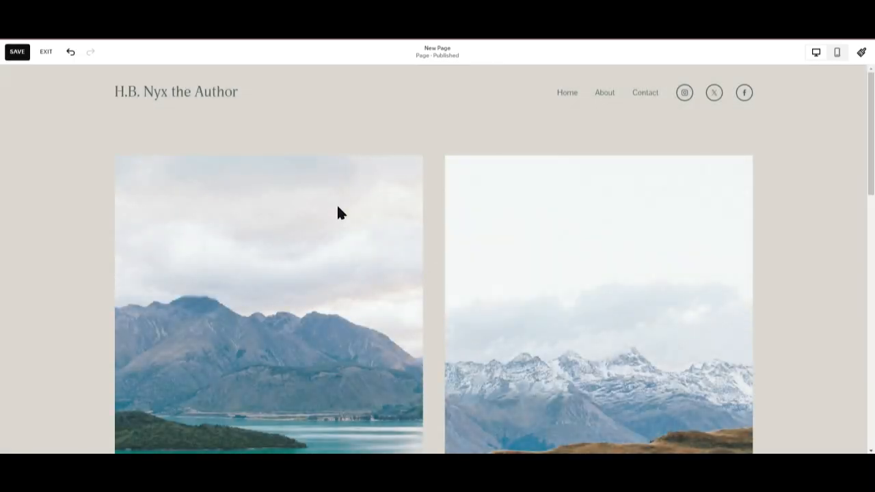
scroll(636, 273, down, 4)
scroll(554, 273, up, 2)
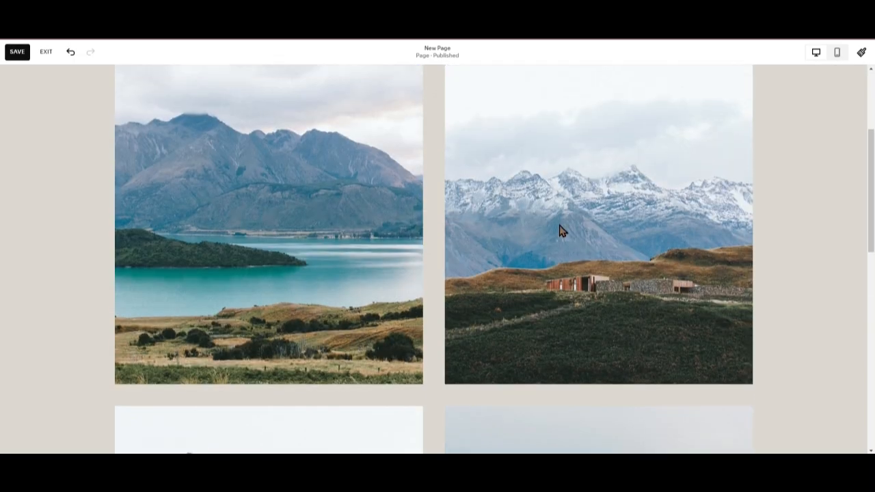
Scroll through the four-image gallery section and briefly open its section settings.
scroll(604, 266, up, 3)
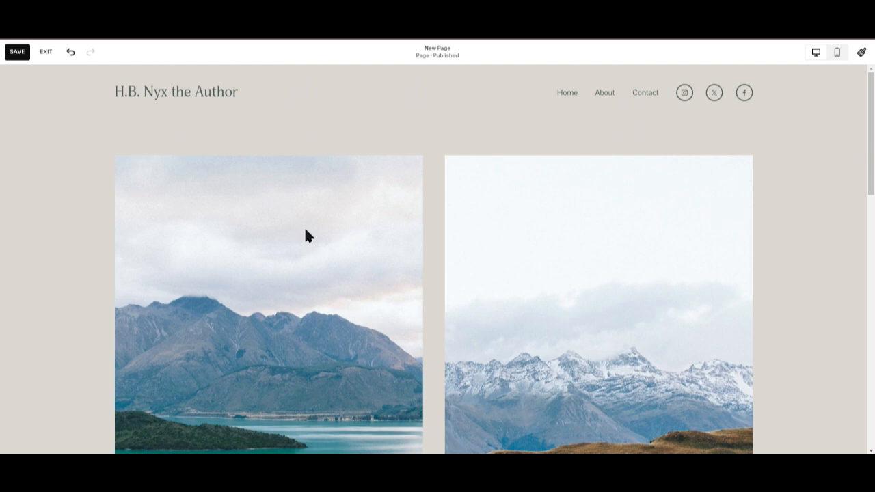
scroll(641, 250, down, 6)
scroll(639, 342, down, 6)
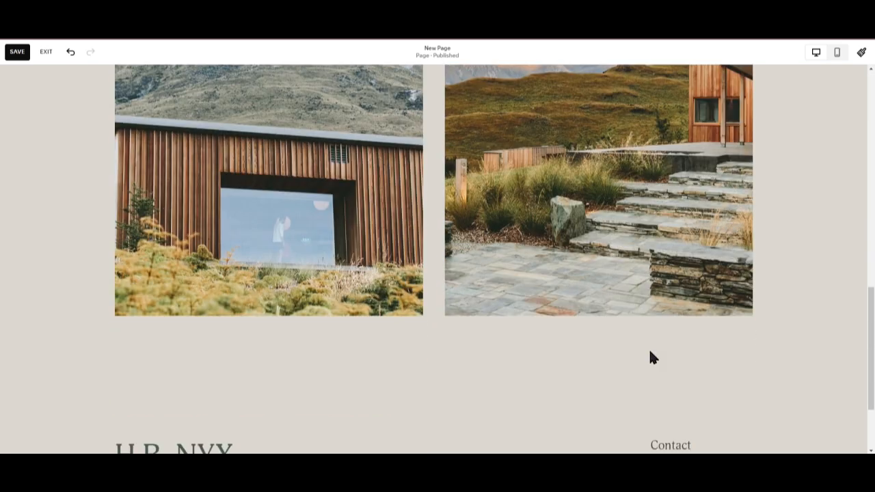
scroll(510, 336, up, 5)
scroll(360, 181, up, 2)
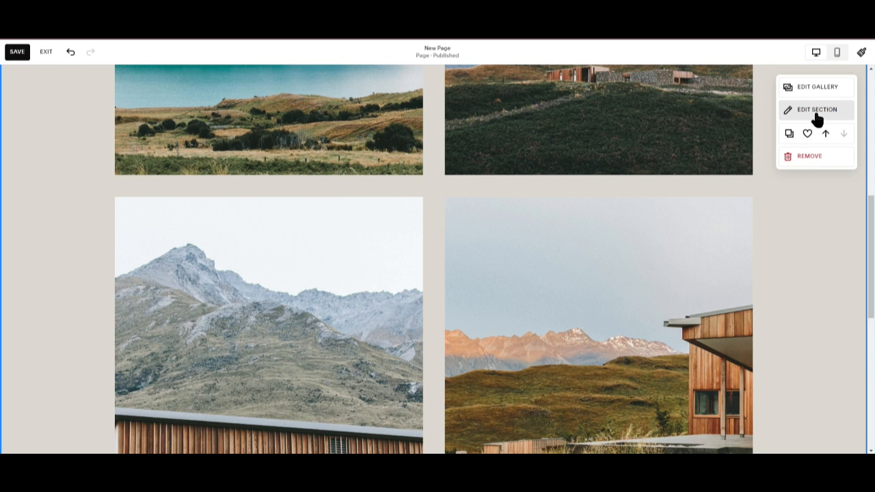
click(817, 118)
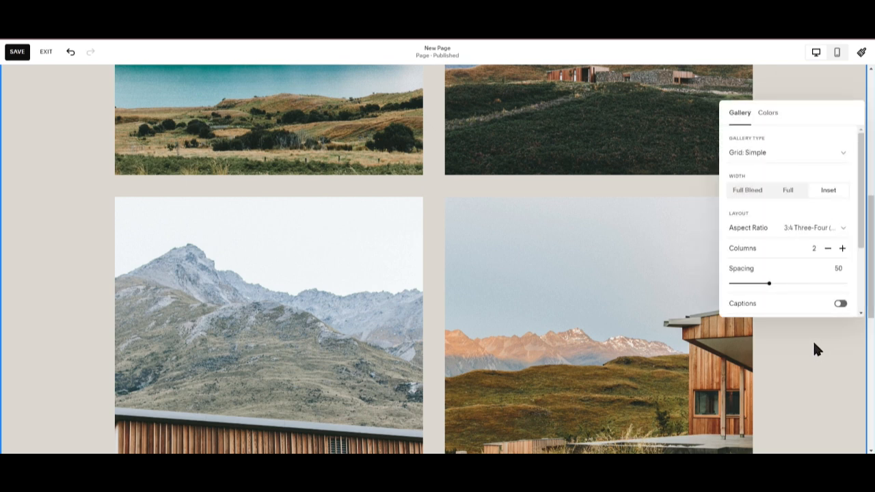
click(704, 363)
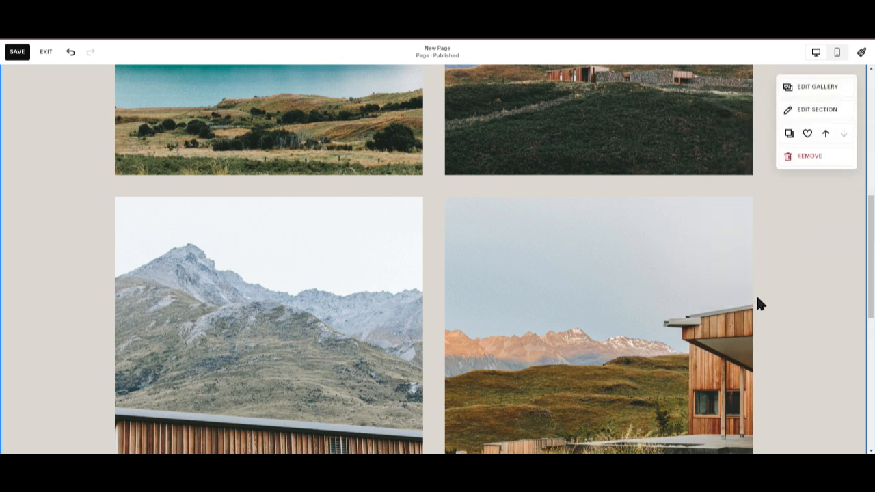
Remove three images from the gallery, keeping only the lake image, and close the gallery editor.
click(829, 89)
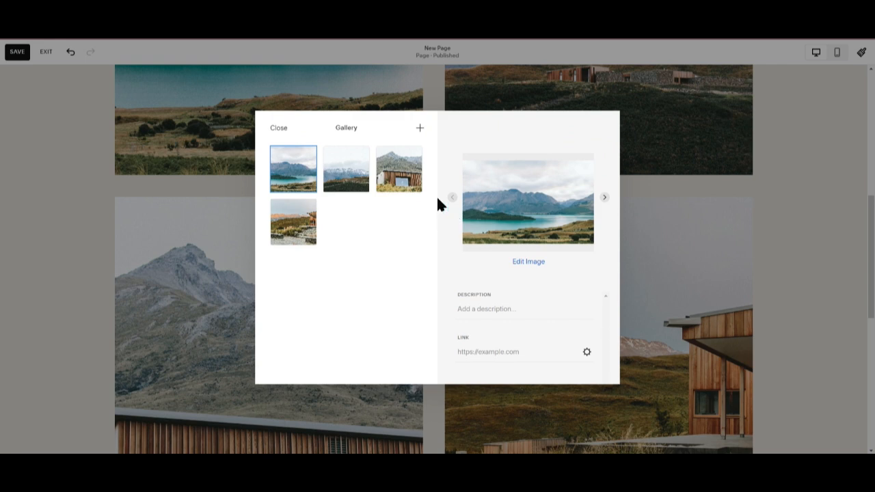
click(408, 161)
click(410, 159)
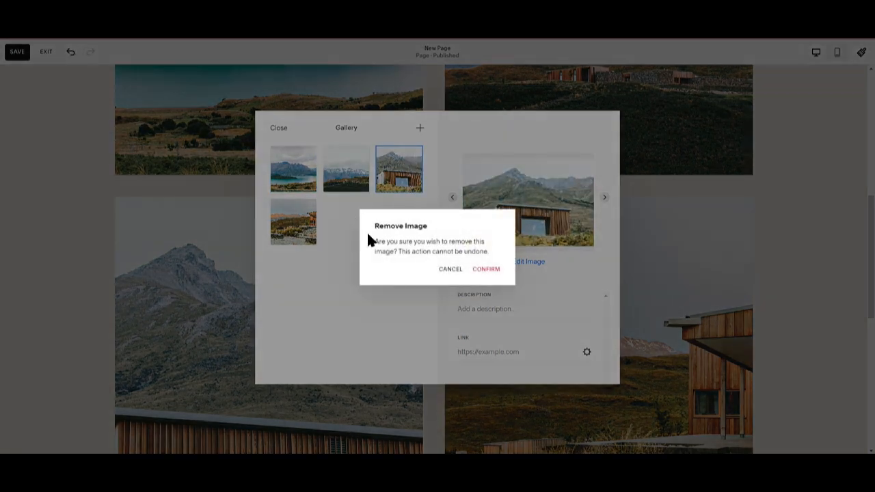
click(491, 277)
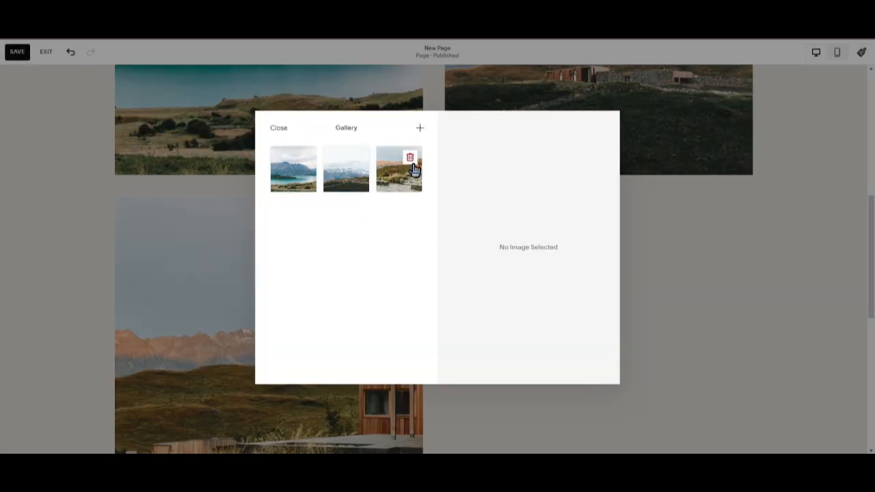
click(412, 163)
click(482, 272)
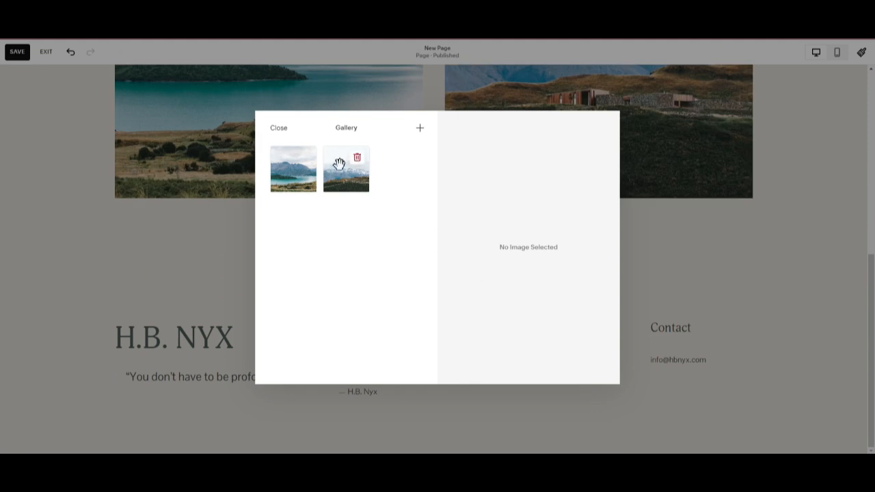
click(357, 159)
click(486, 268)
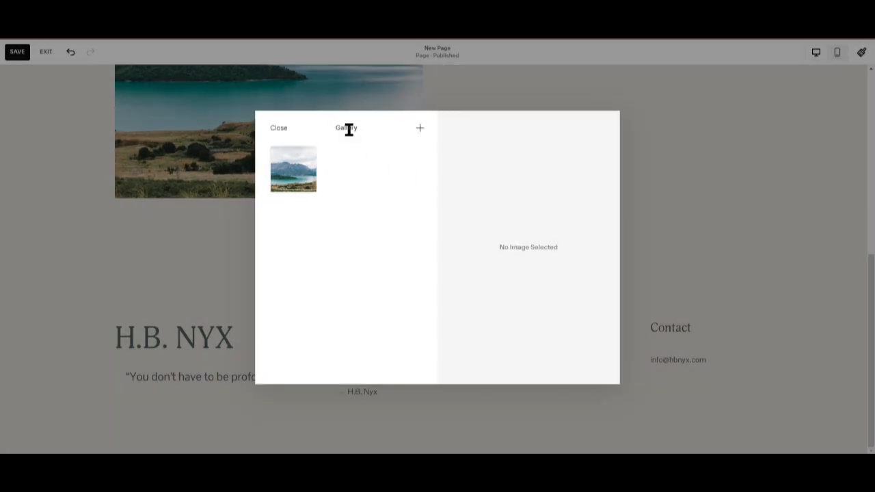
click(268, 128)
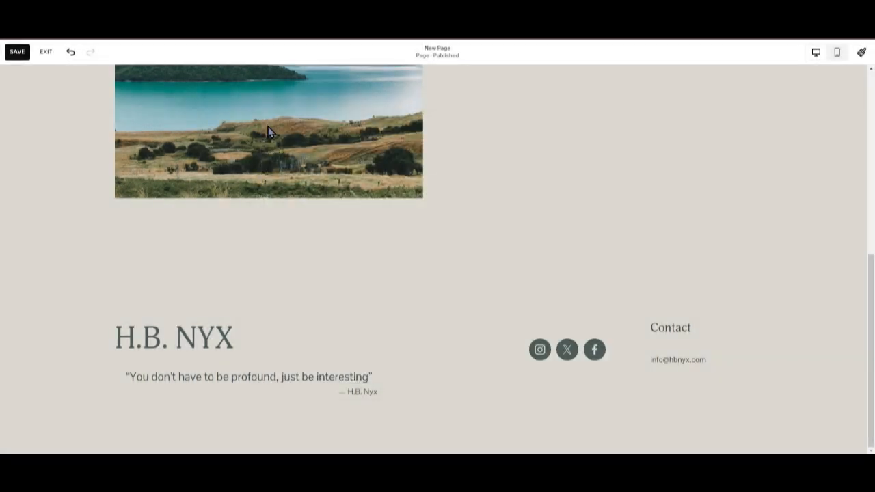
Add an Intro section with the Introduce your brand banner above the gallery.
scroll(587, 262, up, 2)
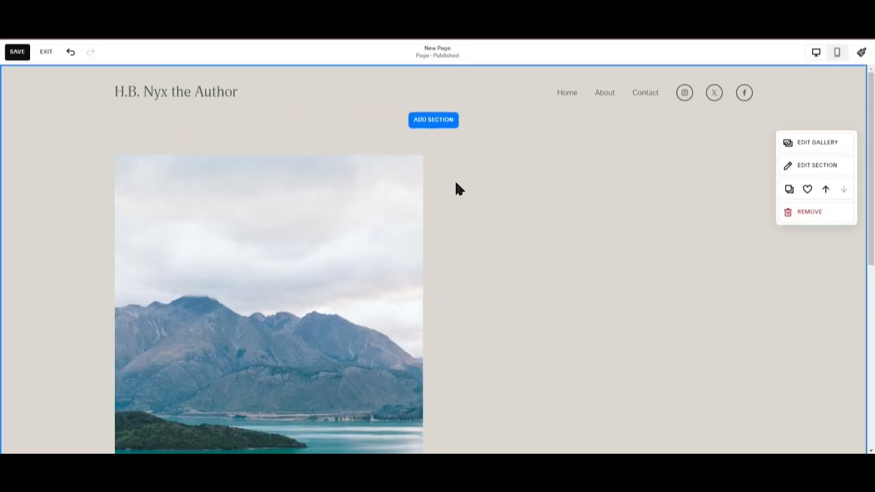
click(447, 121)
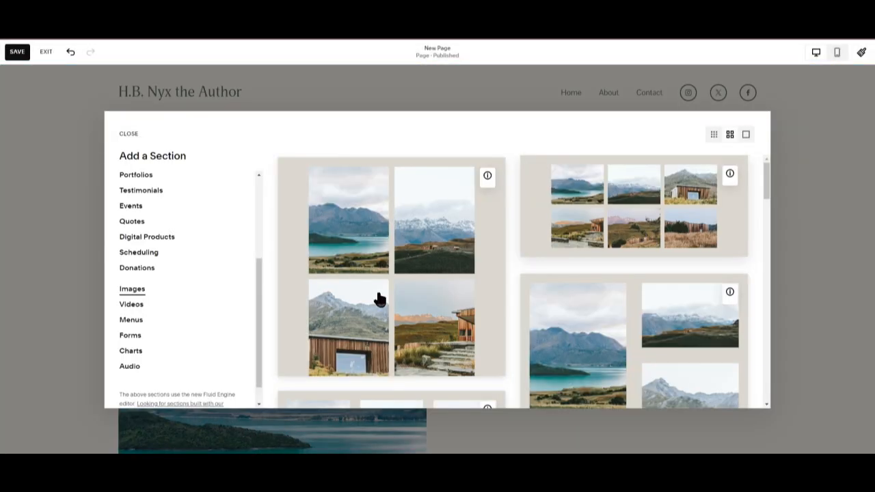
scroll(152, 287, down, 1)
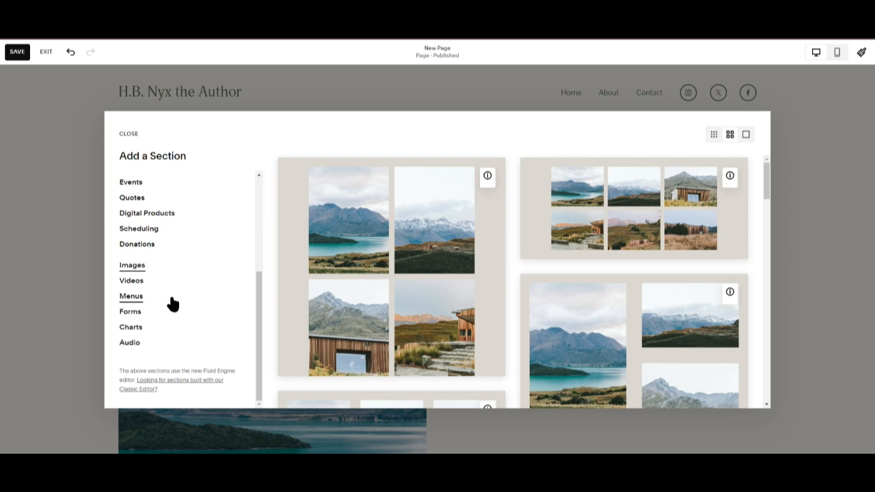
scroll(150, 304, up, 5)
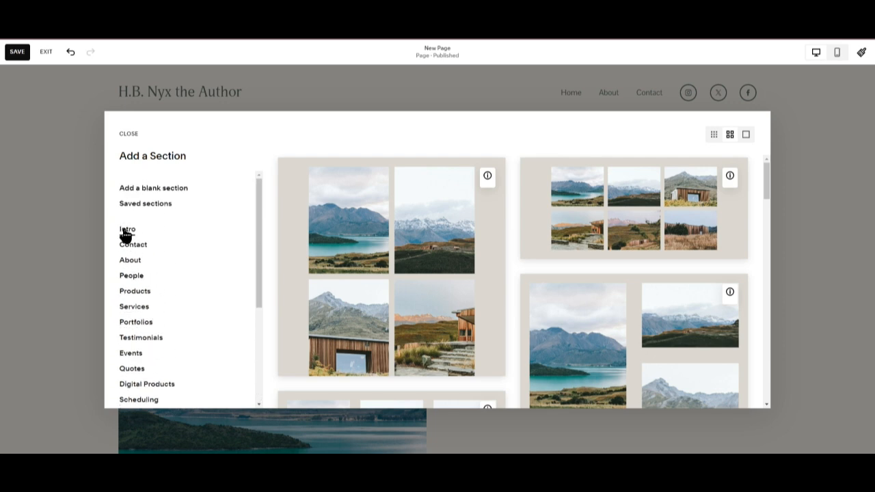
click(127, 230)
click(430, 196)
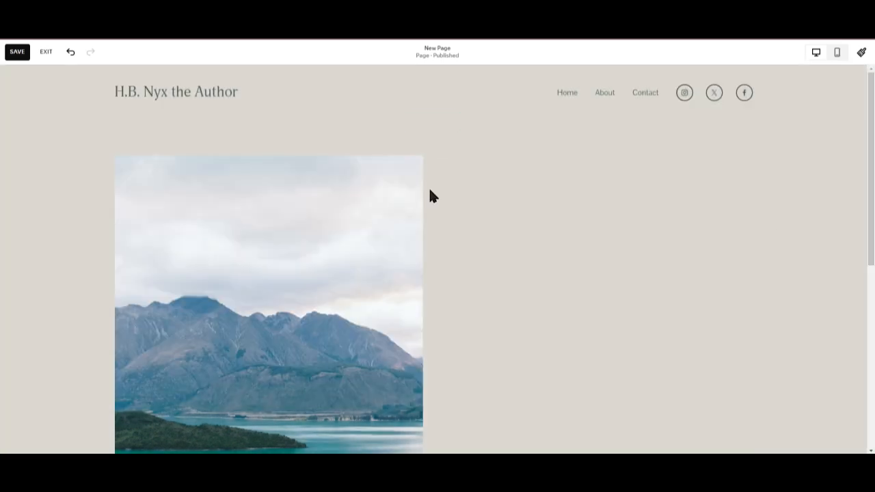
Add a blank section below the intro banner.
scroll(479, 255, down, 1)
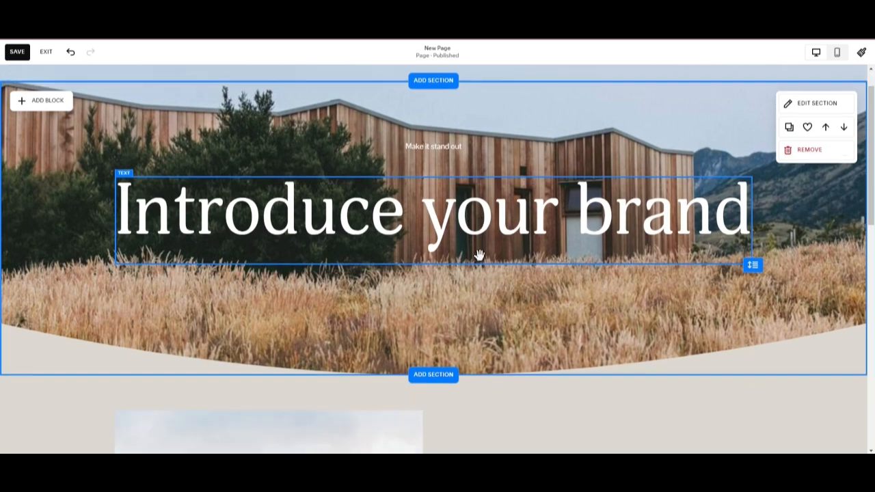
scroll(479, 255, down, 7)
scroll(741, 174, up, 4)
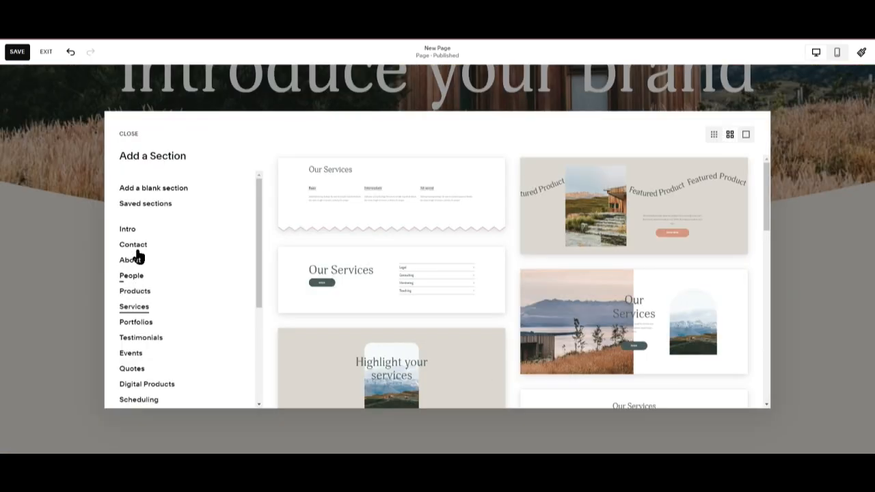
click(140, 190)
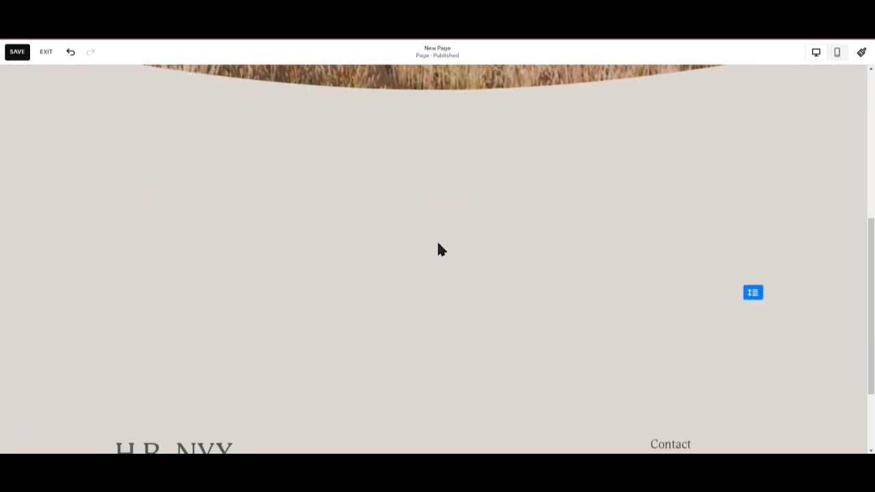
Add an image block to the blank section and stretch it taller.
mouse_move(532, 291)
click(49, 111)
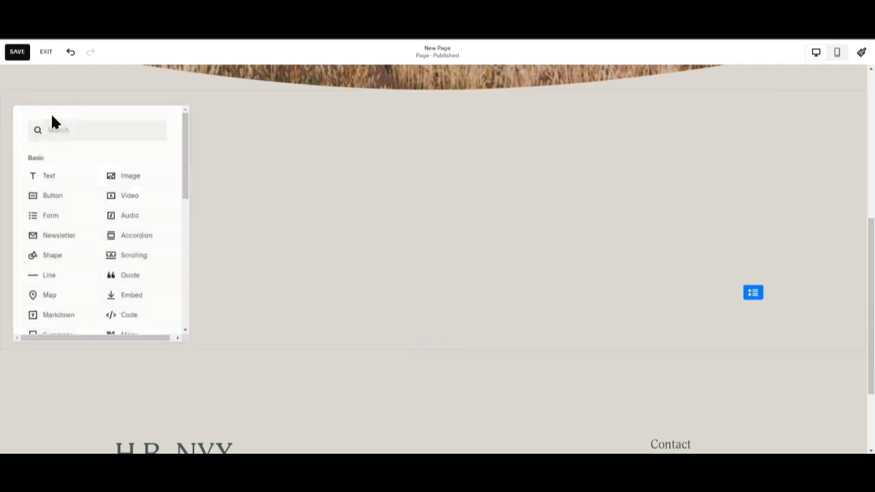
click(157, 179)
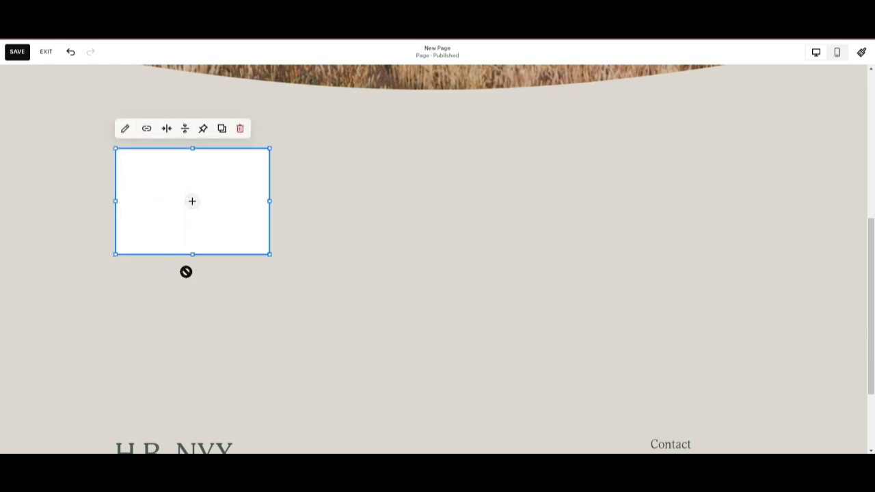
drag(186, 271, 172, 363)
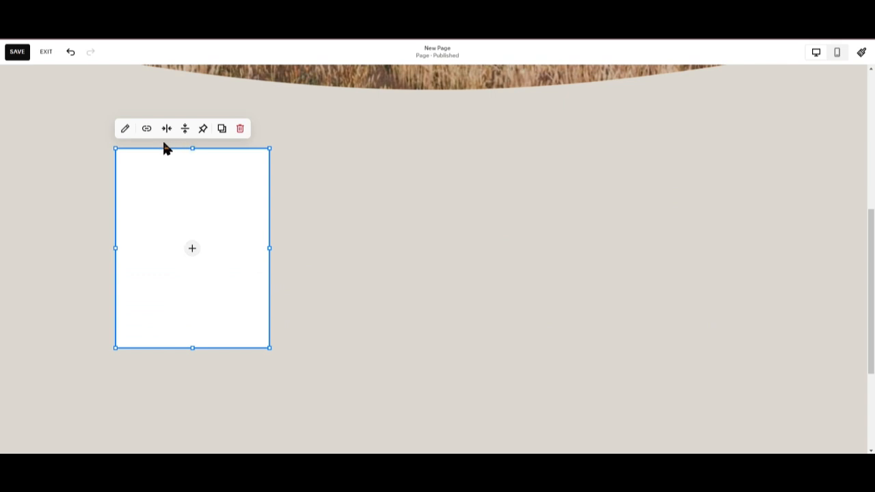
Open the image block's content and design settings, then close them without adding an image.
click(125, 129)
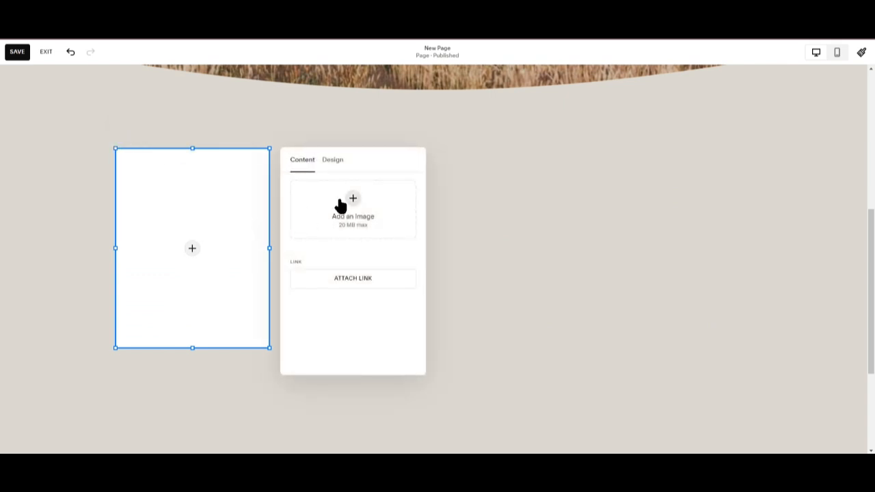
click(353, 200)
click(377, 184)
click(332, 162)
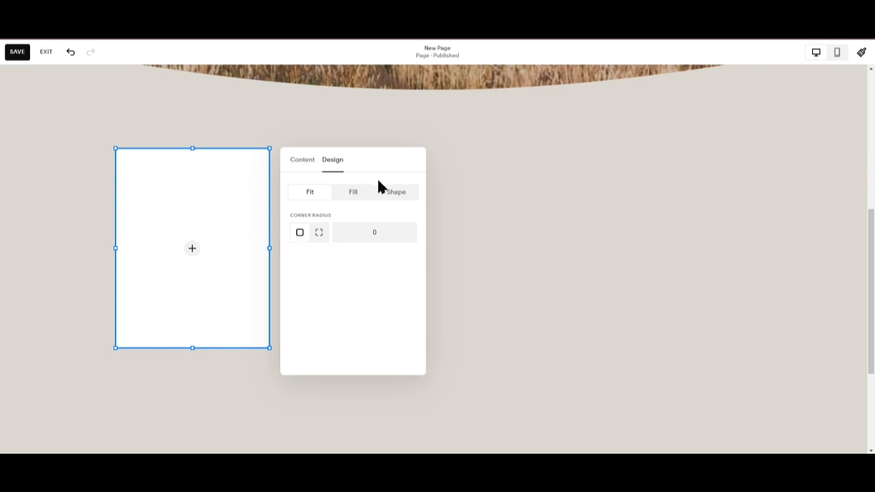
click(304, 162)
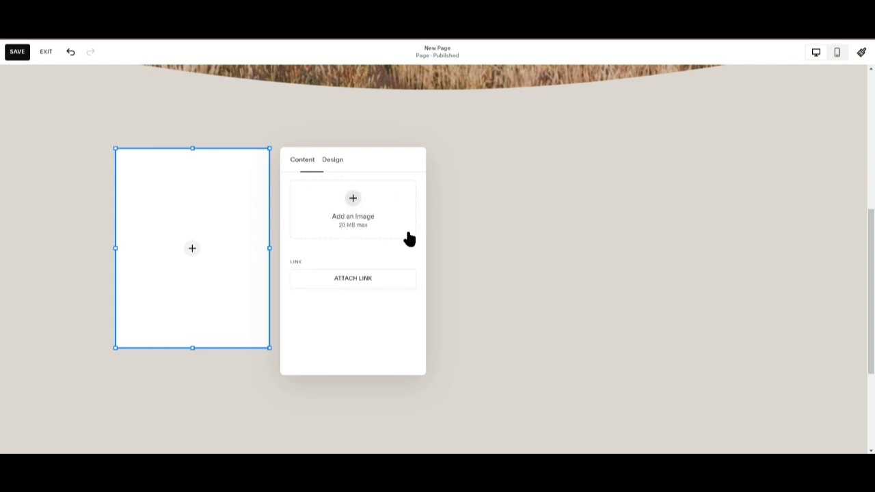
click(257, 258)
click(562, 201)
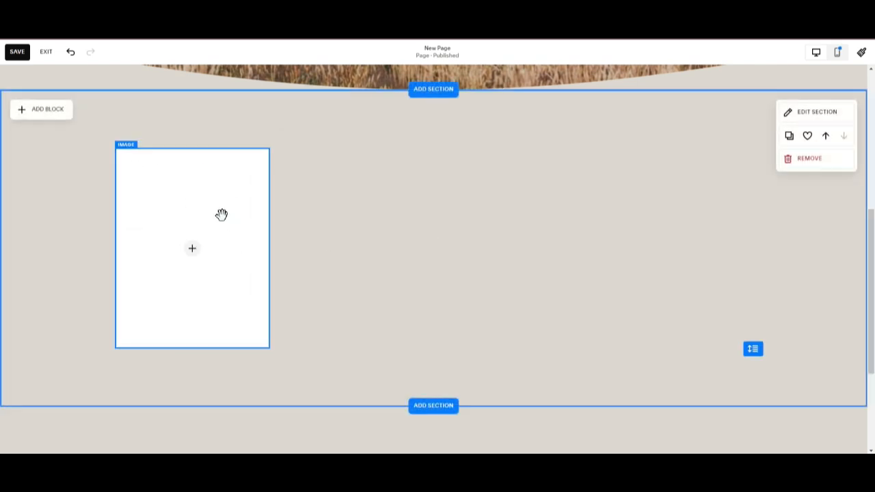
Add a text block and place it beside the image block.
click(48, 111)
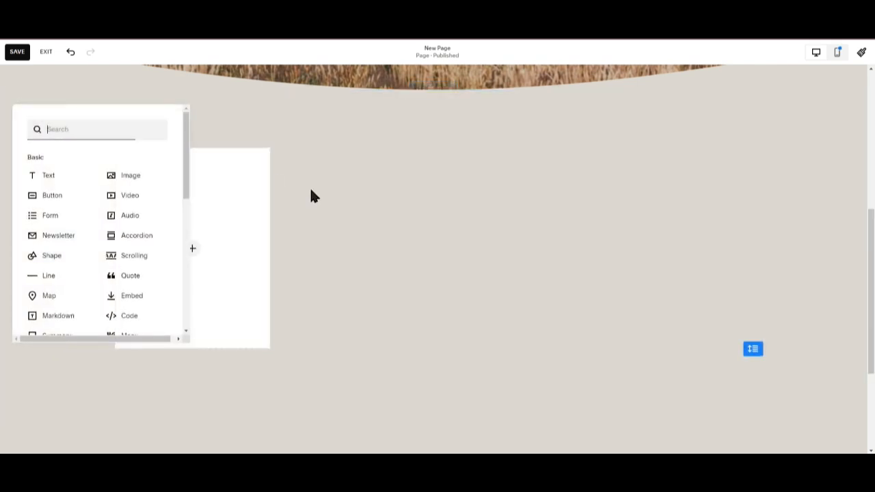
click(38, 176)
drag(226, 167, 373, 294)
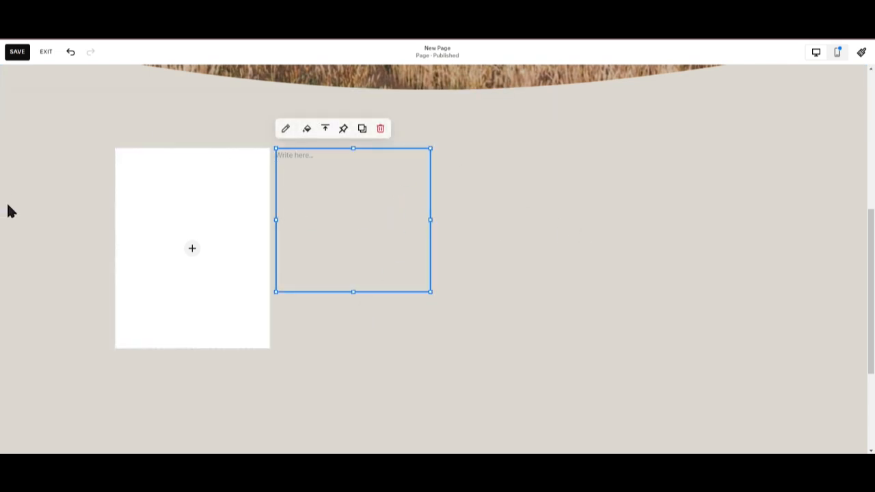
Enter the placeholder text fjoa[dfdafkd[ in the text block.
click(247, 143)
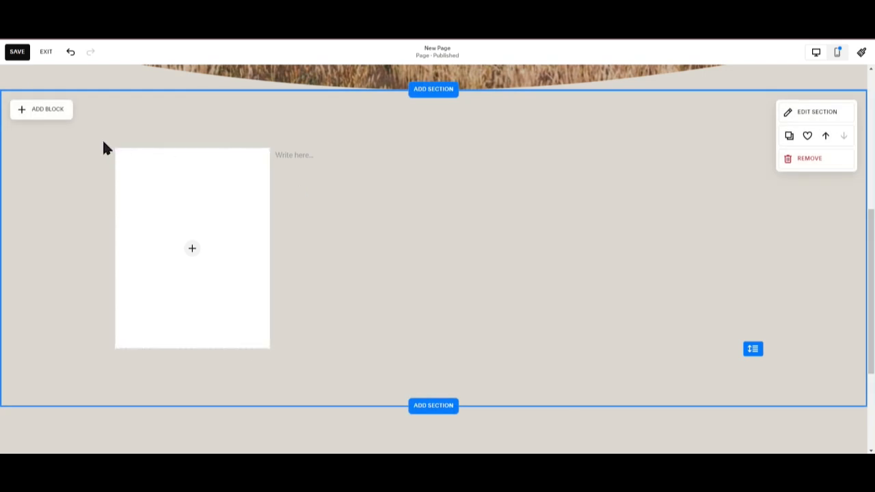
click(402, 228)
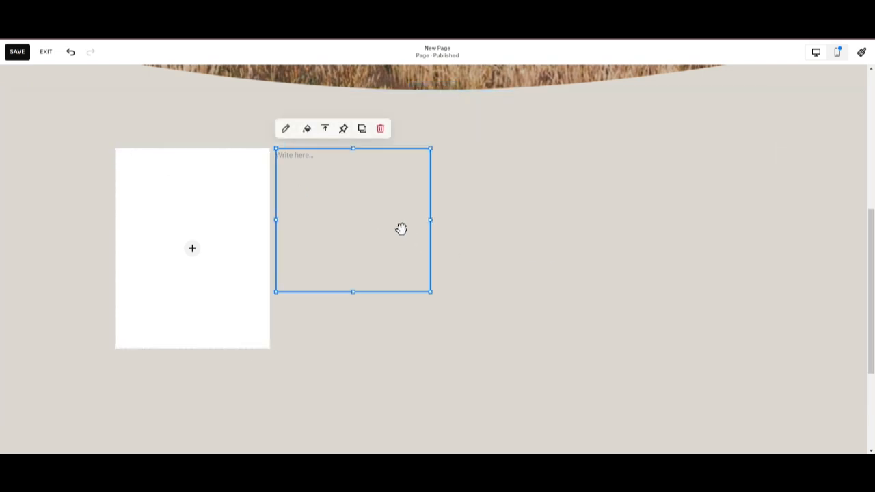
click(287, 130)
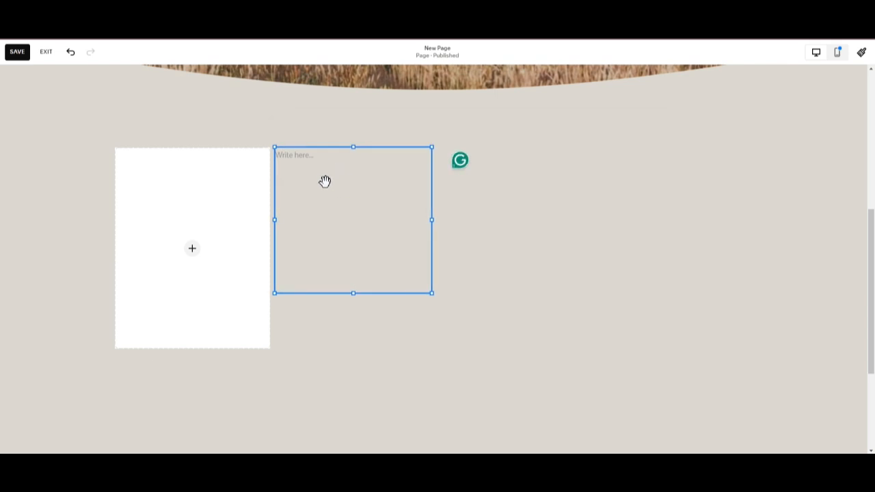
click(310, 155)
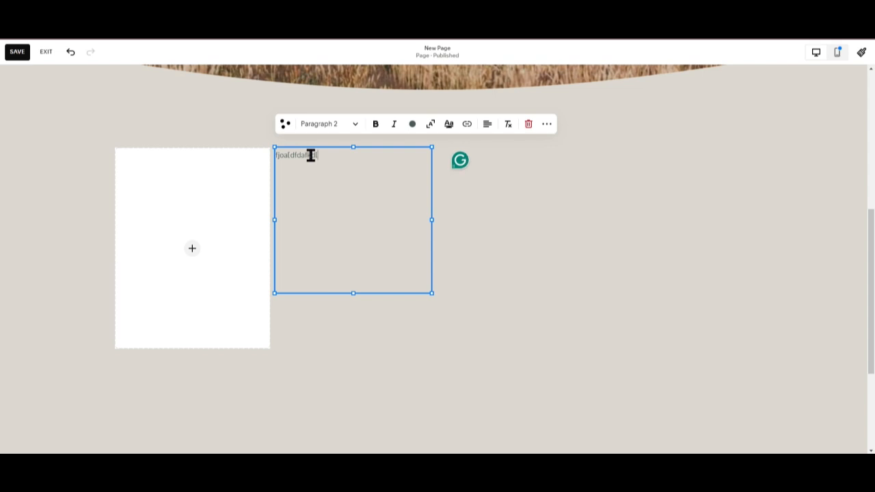
Set the text's style to Heading 2.
click(352, 131)
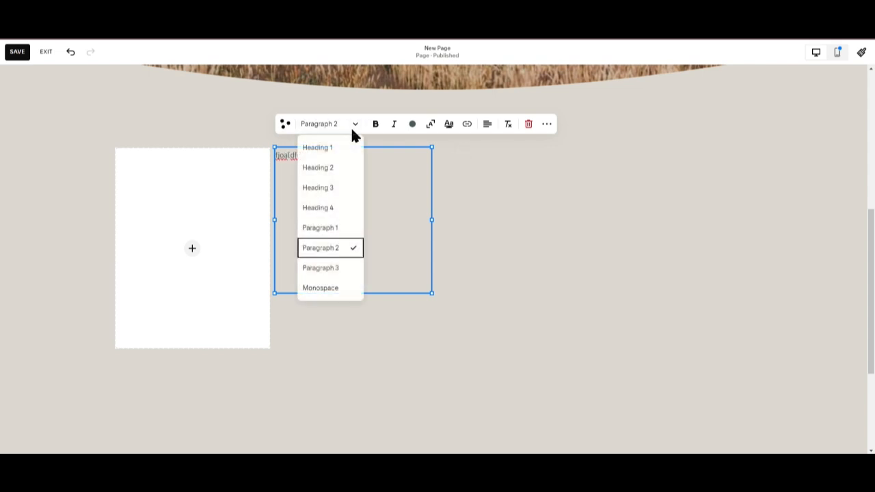
click(339, 148)
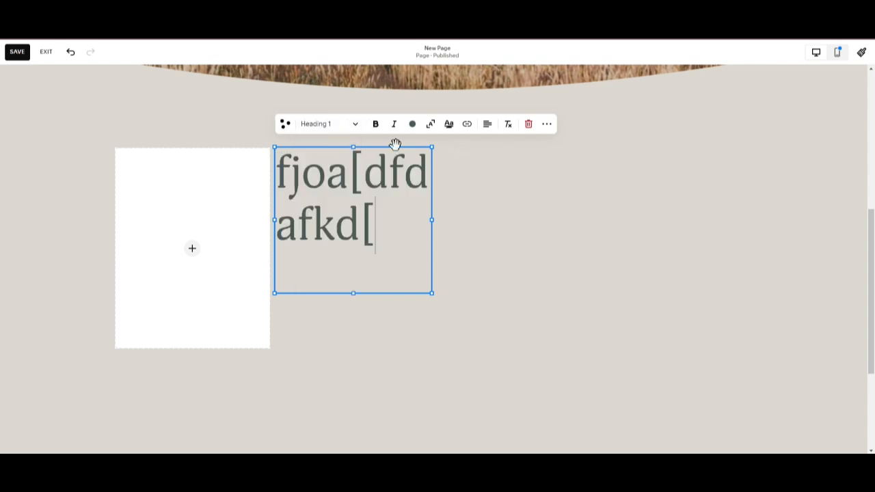
click(355, 127)
click(329, 168)
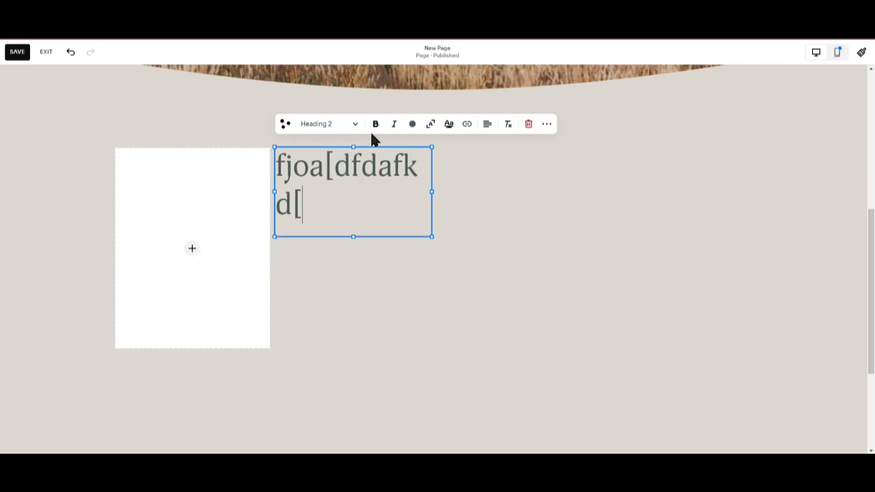
Try several text styles on the placeholder text, ending with Heading 1.
click(357, 130)
click(339, 189)
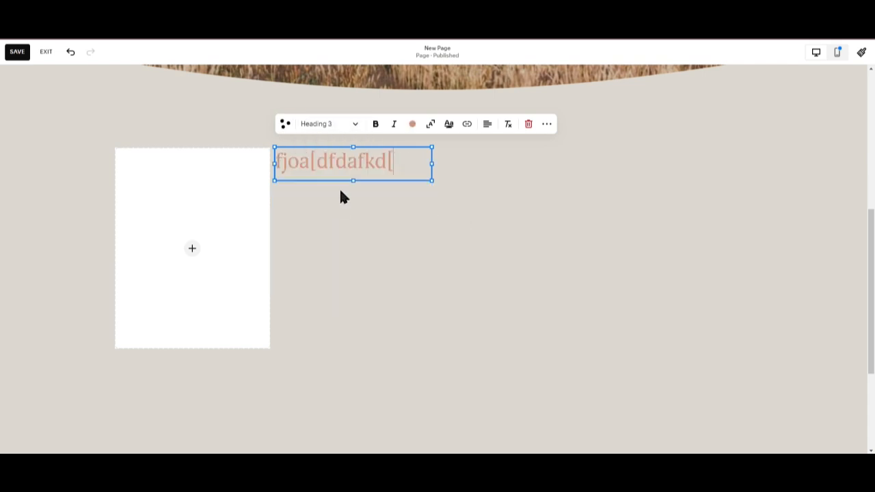
click(358, 134)
click(338, 223)
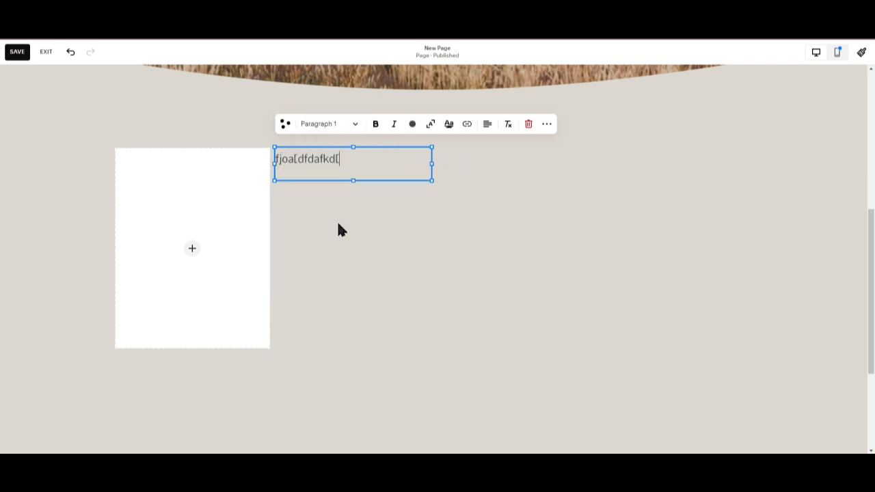
click(350, 126)
click(332, 286)
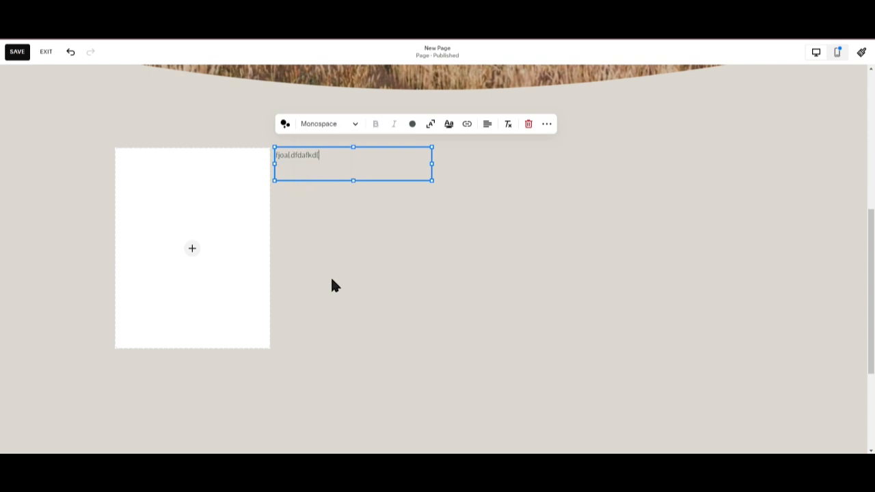
click(335, 135)
click(332, 152)
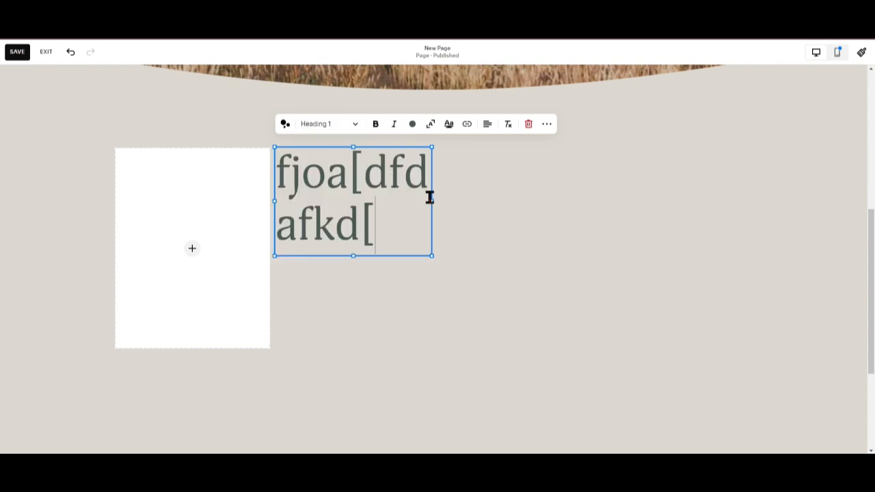
Widen the text block across the section and replace its placeholder text with HEADING.
drag(429, 197, 592, 201)
drag(528, 179, 276, 191)
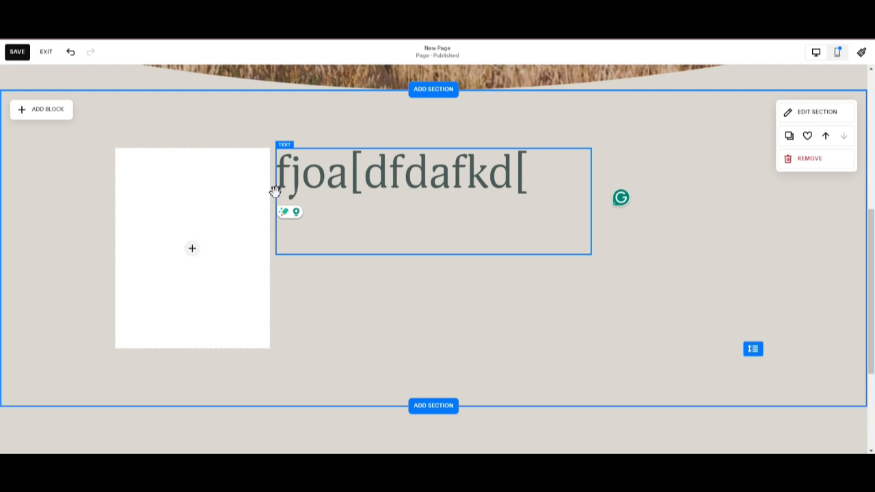
click(501, 166)
key(BackSpace)
key(BackSpace)
key(BackSpace)
key(BackSpace)
key(BackSpace)
key(BackSpace)
key(BackSpace)
key(BackSpace)
key(BackSpace)
key(BackSpace)
key(BackSpace)
key(BackSpace)
key(BackSpace)
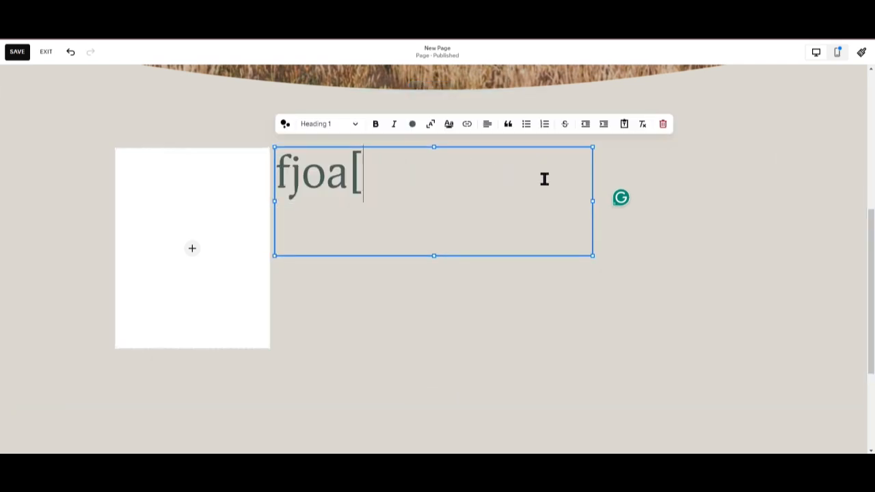
text(HEADING)
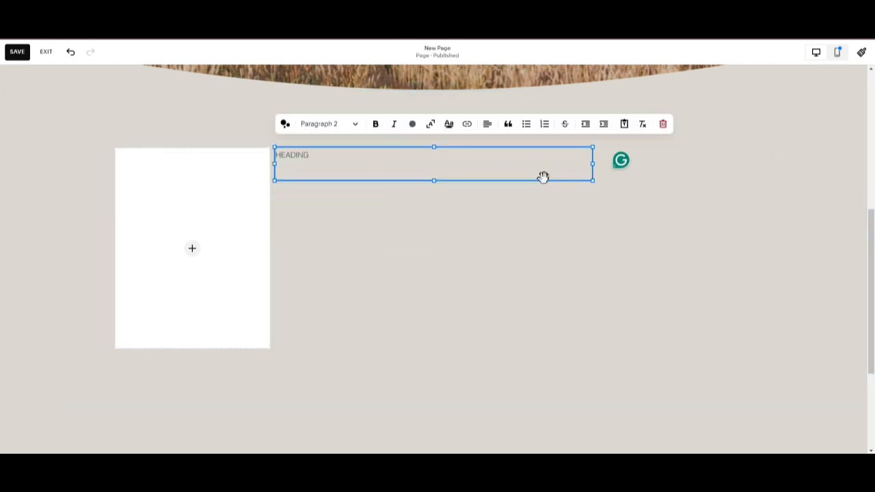
Apply a large heading style to the HEADING text.
click(329, 129)
click(331, 144)
click(380, 300)
click(380, 301)
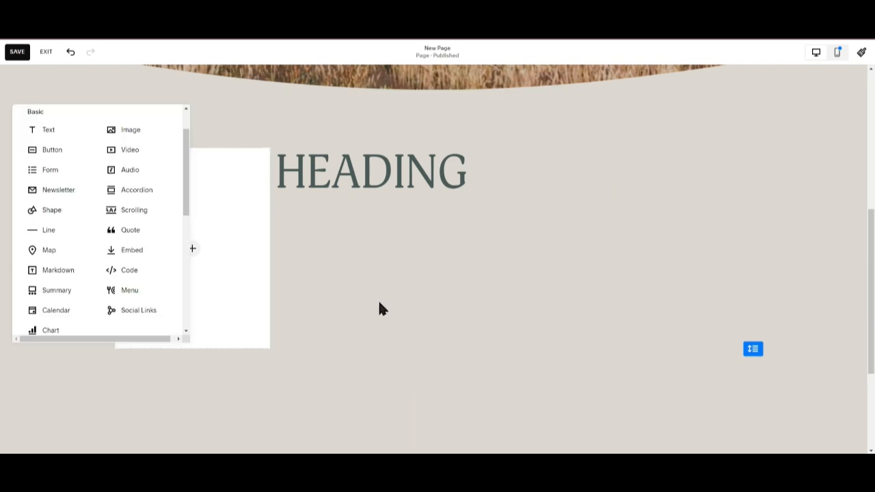
click(379, 303)
scroll(687, 272, up, 5)
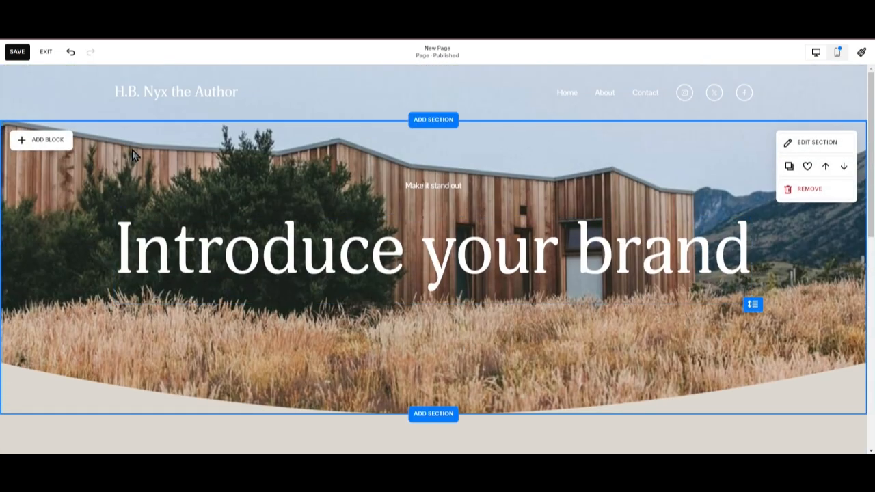
Exit the editor without saving and delete the New Page from the Not Linked pages.
click(46, 52)
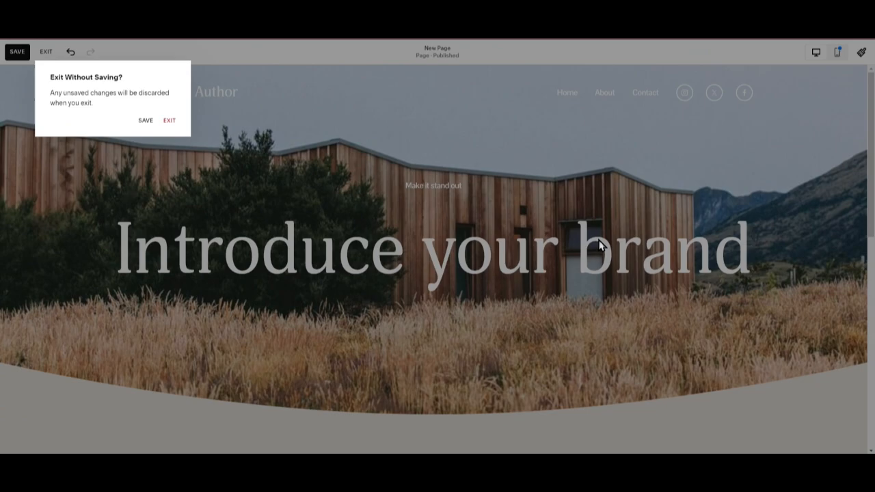
click(169, 121)
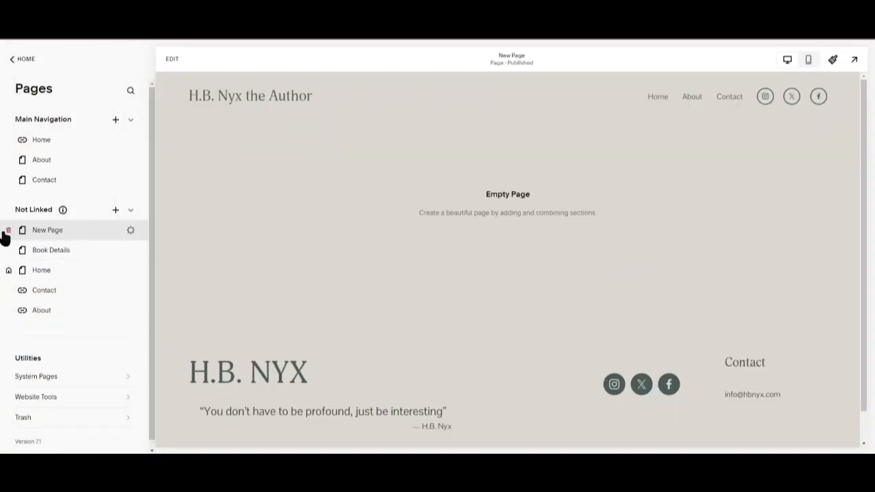
click(8, 231)
click(492, 274)
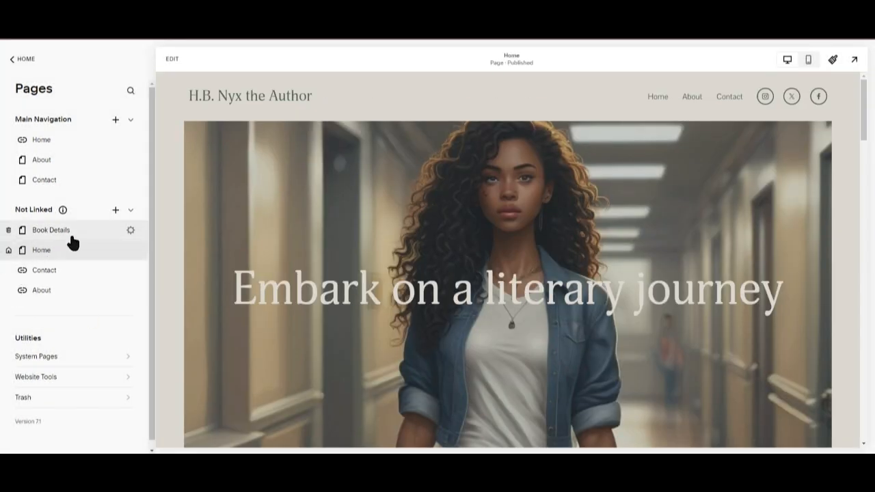
Add a blog page to the Not Linked pages, choosing the full-width single-column blog layout.
click(72, 234)
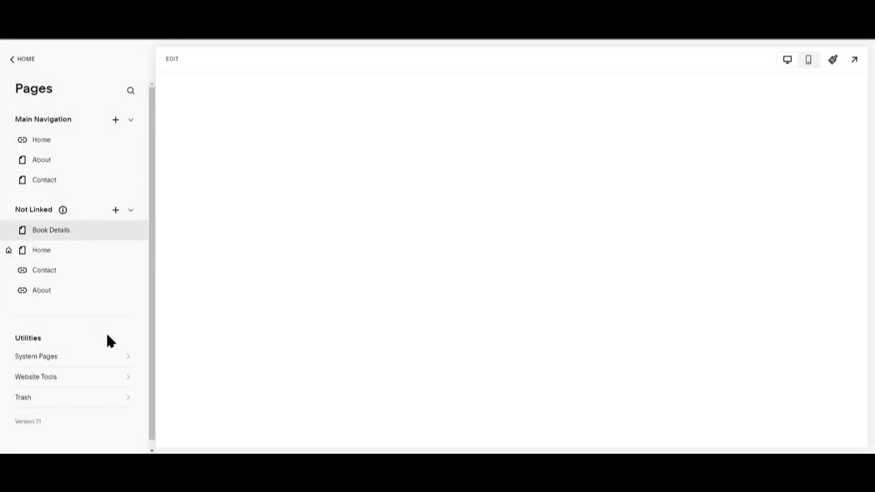
click(111, 212)
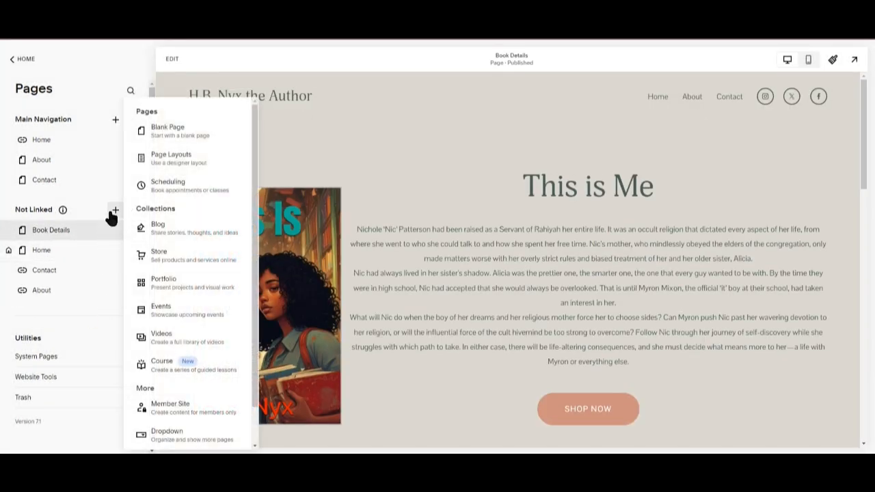
click(209, 227)
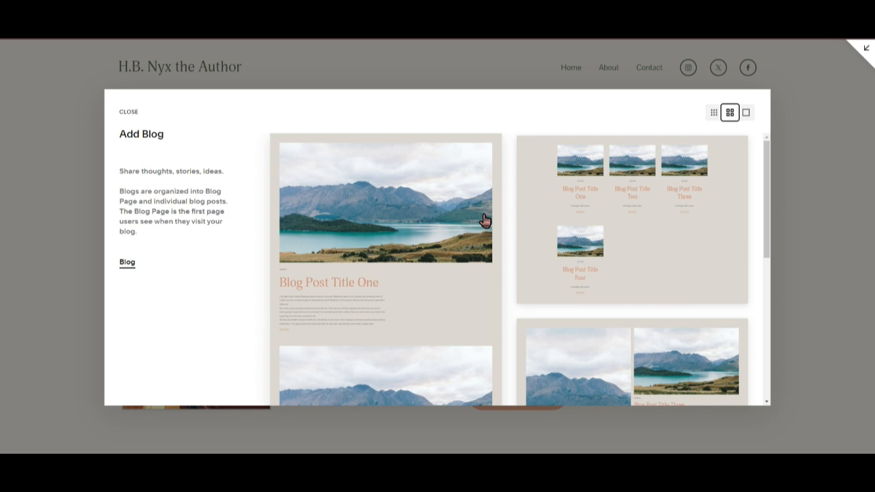
scroll(483, 220, down, 10)
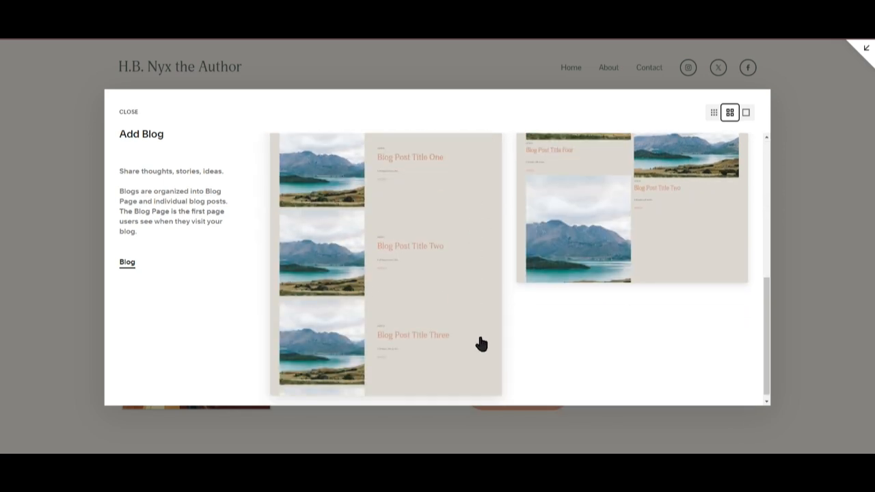
scroll(481, 348, up, 3)
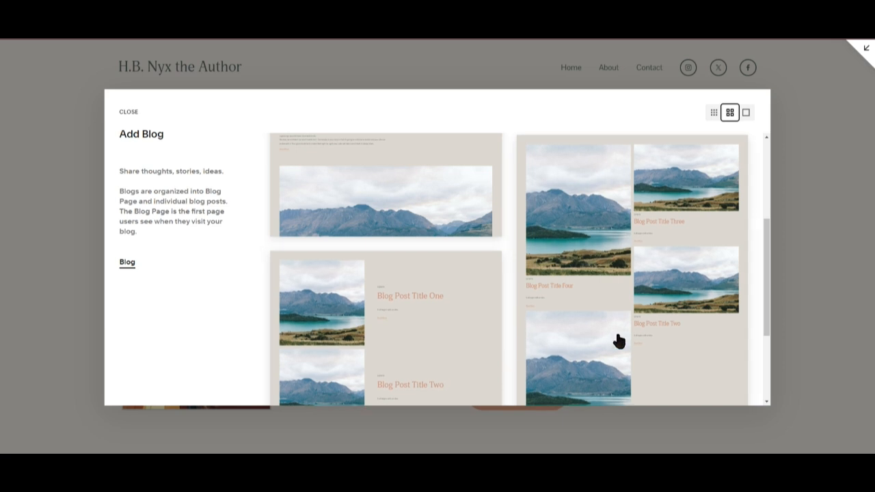
scroll(527, 318, up, 2)
scroll(456, 312, up, 1)
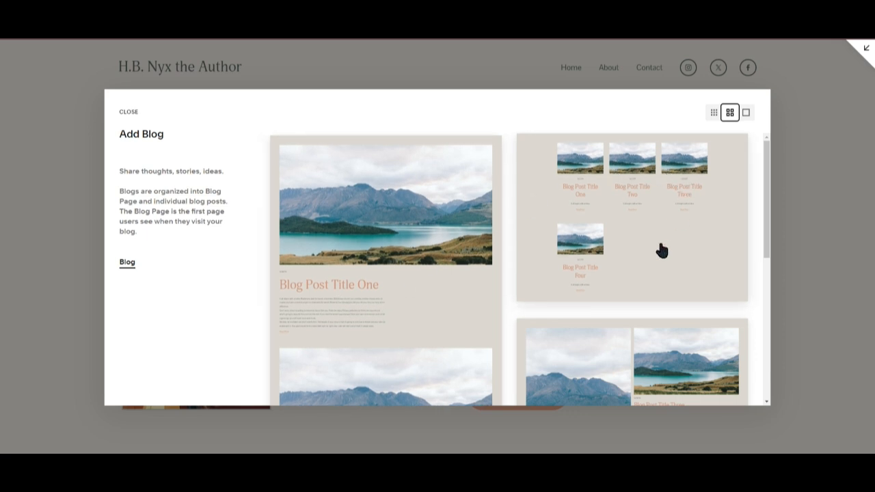
scroll(383, 257, down, 10)
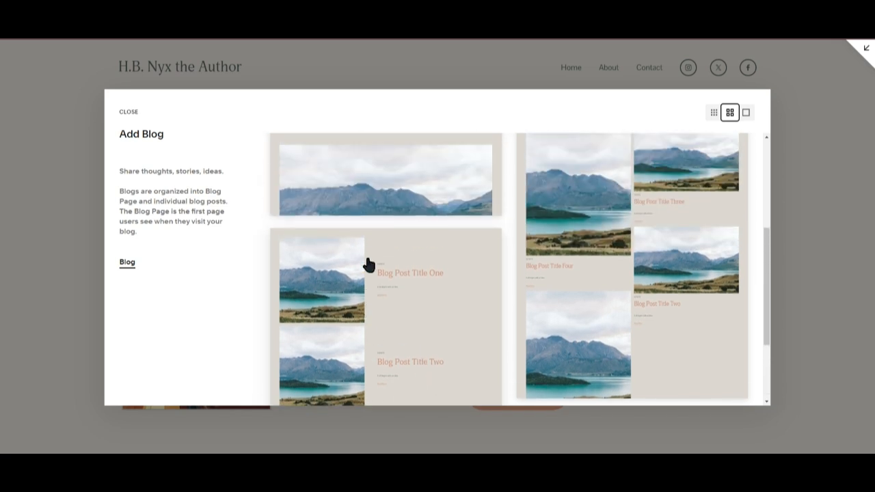
scroll(363, 263, up, 5)
scroll(486, 347, up, 3)
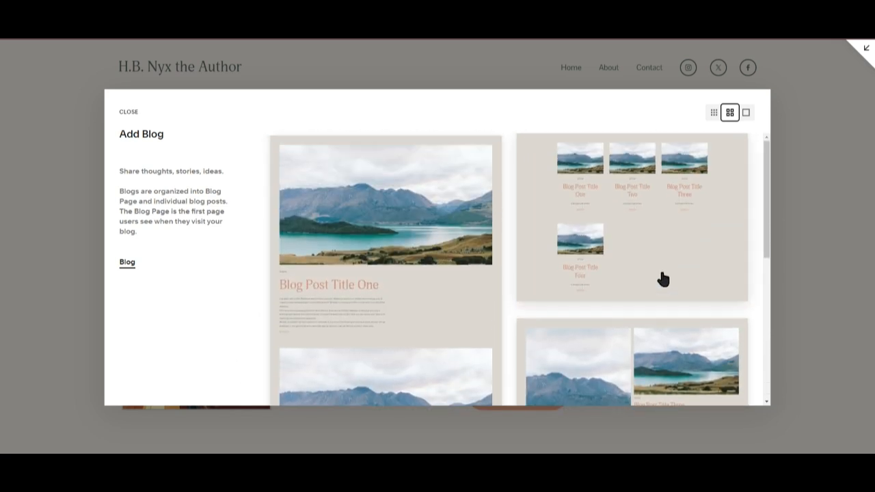
scroll(545, 332, down, 3)
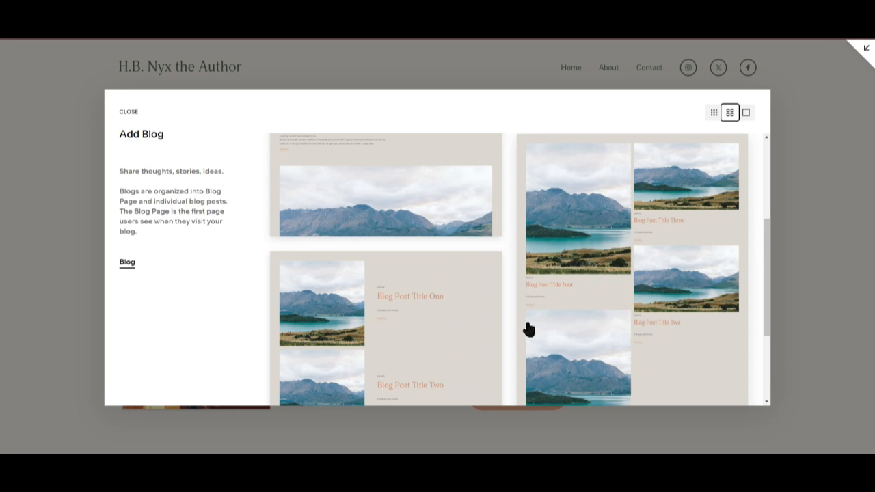
scroll(467, 315, up, 2)
click(413, 172)
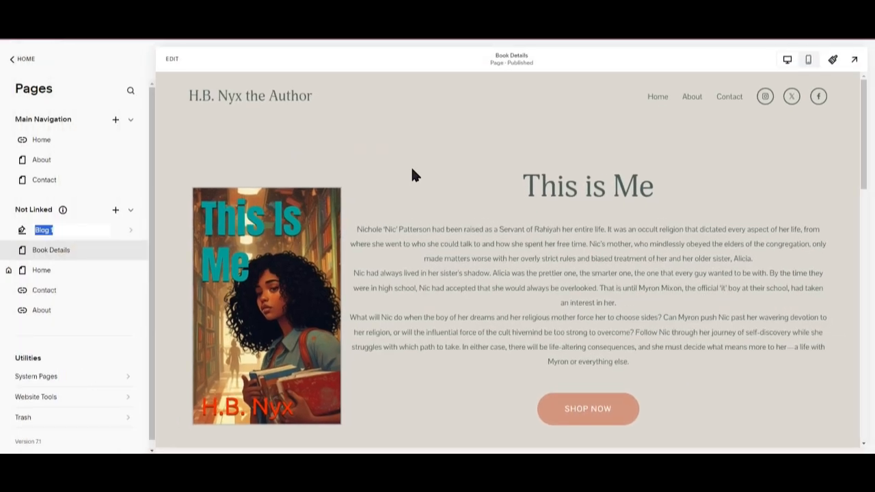
key(Return)
Examine the new blog's overview page and its first sample post.
click(84, 226)
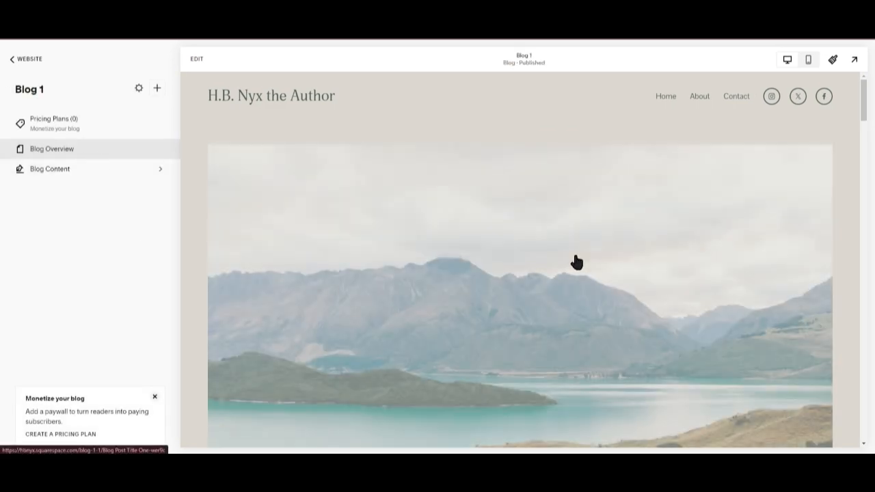
scroll(500, 342, down, 8)
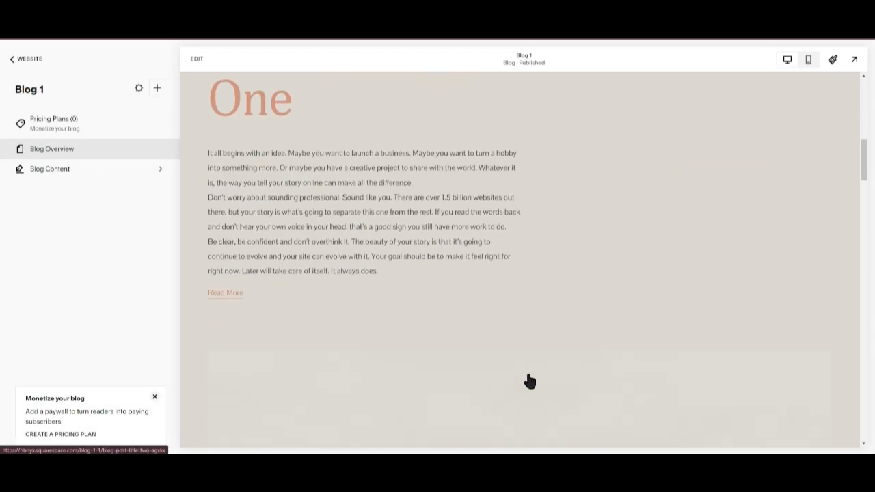
scroll(530, 381, down, 4)
scroll(527, 381, down, 2)
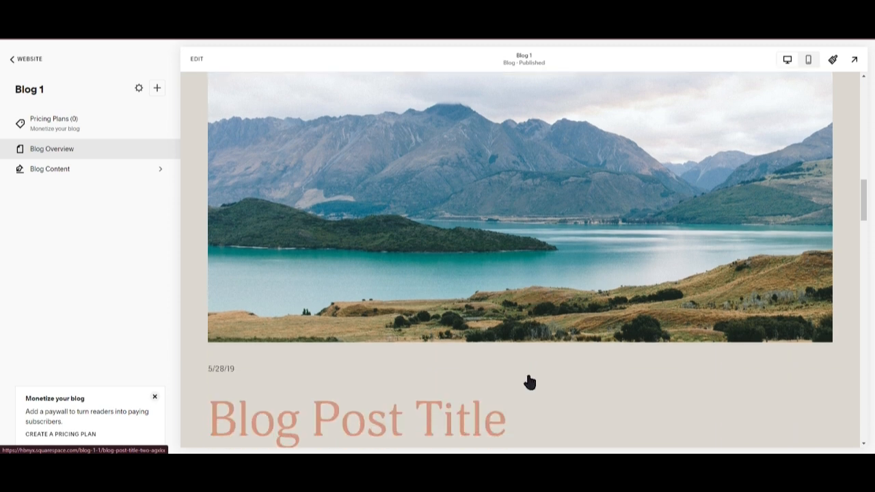
scroll(529, 383, down, 2)
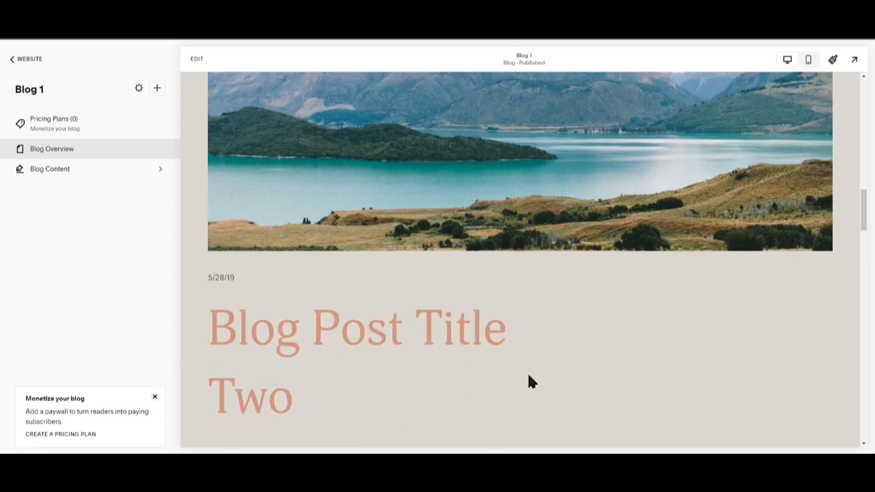
click(110, 171)
click(90, 180)
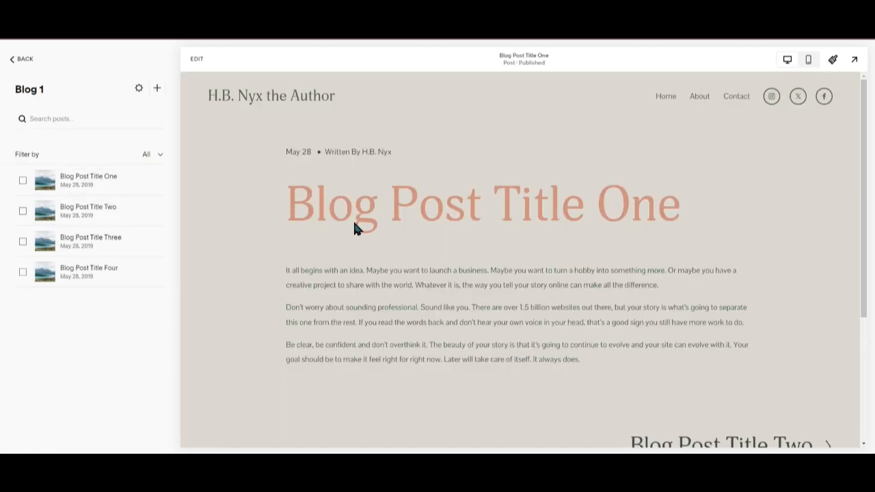
scroll(378, 172, down, 3)
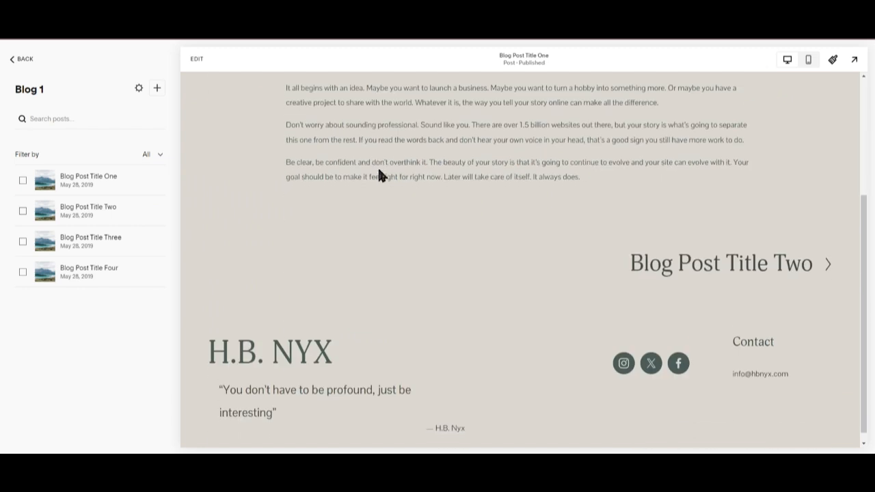
Return to the page list and delete the Blog 1 page.
click(13, 59)
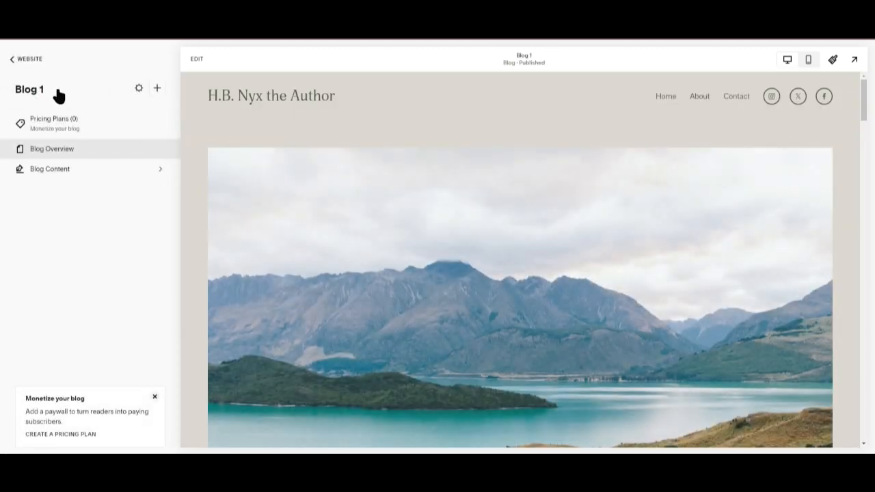
click(21, 58)
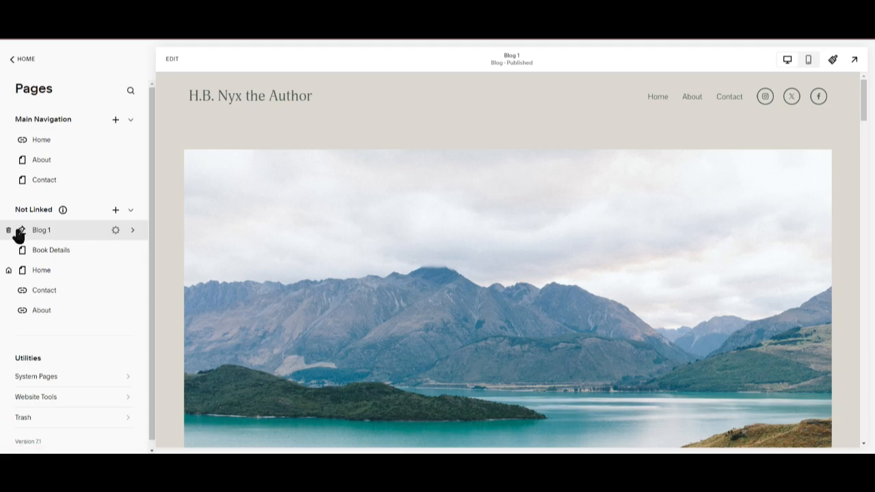
click(8, 231)
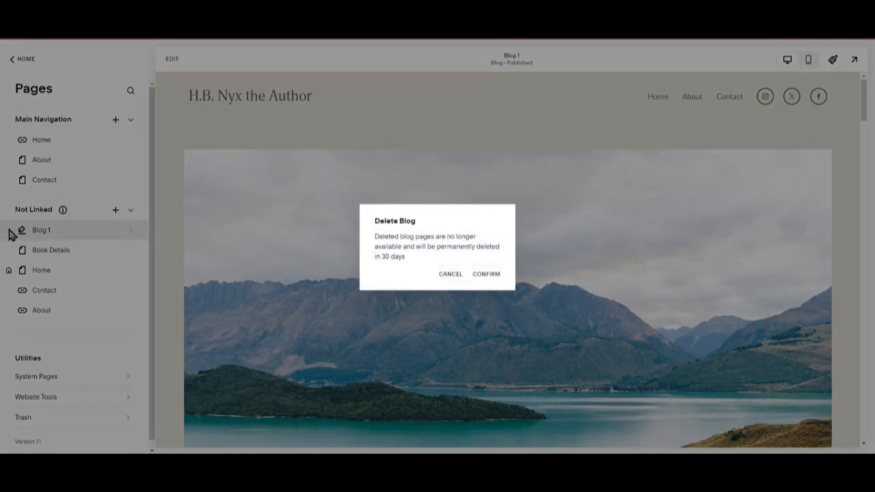
click(494, 274)
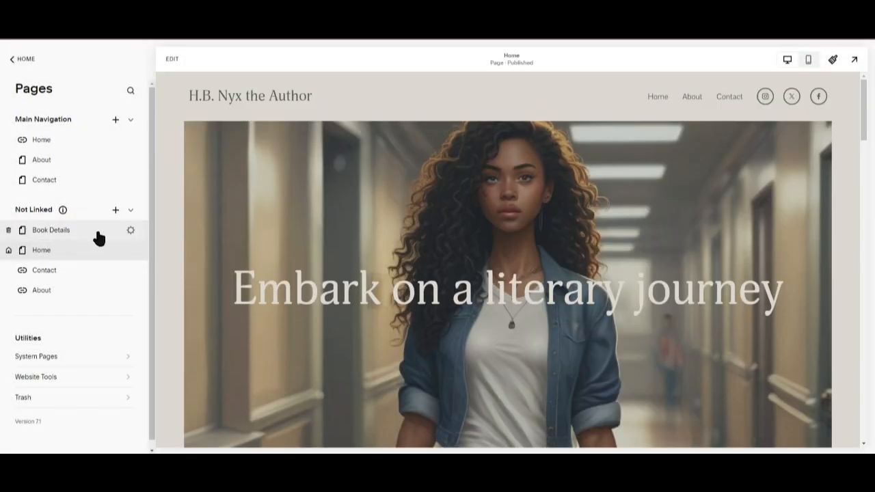
Open the Book Details page and scroll the page list to review the remaining pages.
click(97, 233)
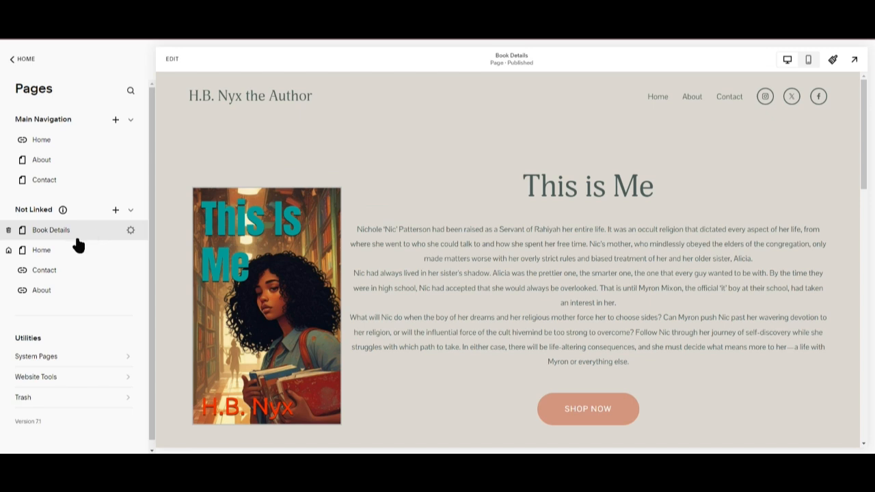
scroll(101, 335, down, 1)
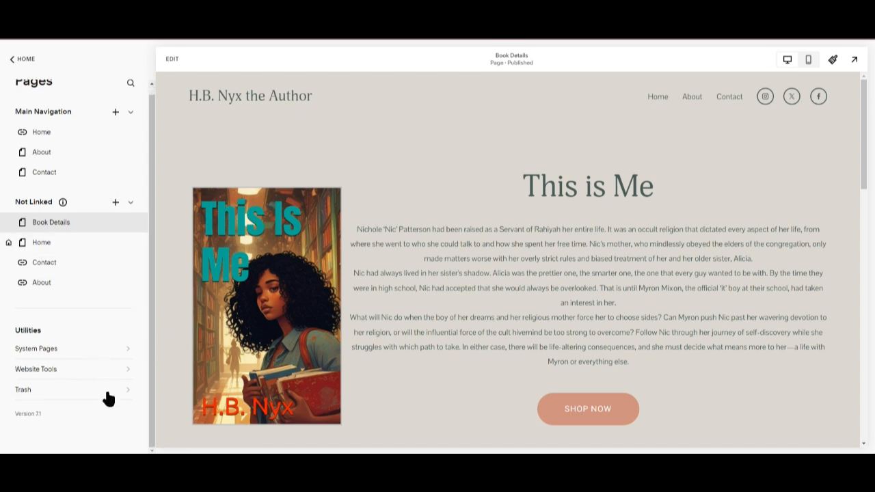
scroll(108, 398, up, 1)
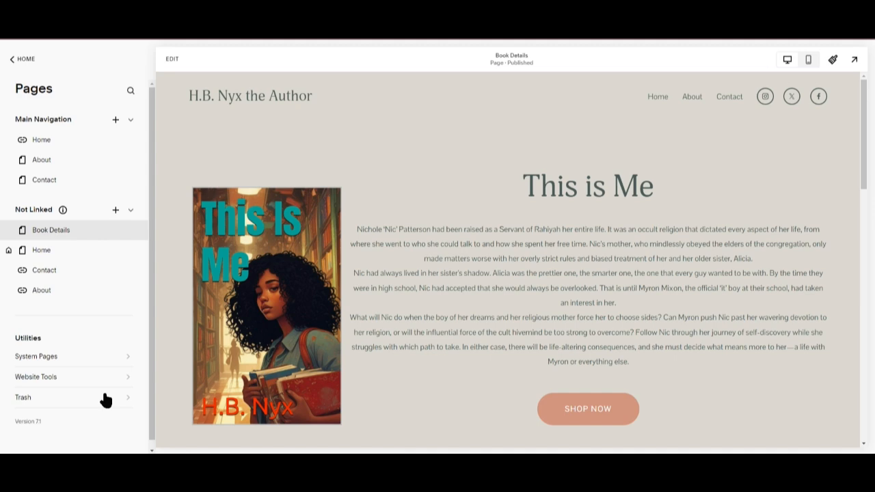
scroll(422, 295, up, 3)
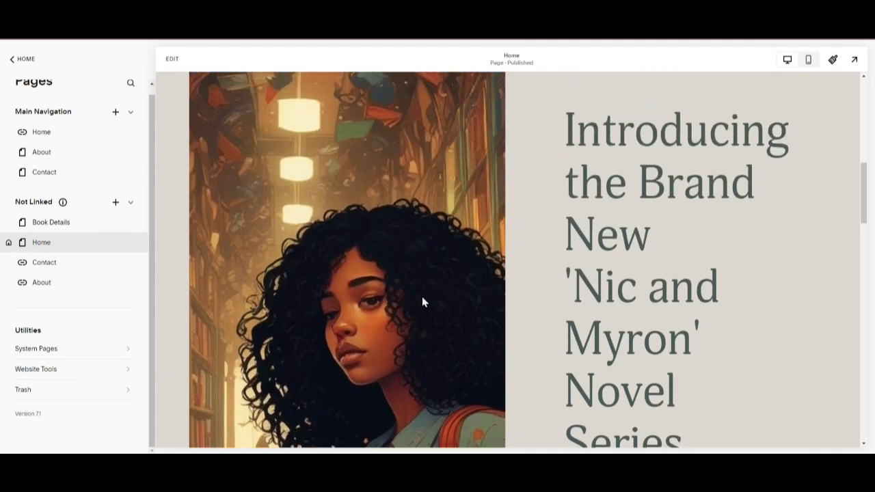
Scroll through the Home page preview, leave to the main website menu, and reopen the Pages list.
scroll(422, 299, up, 2)
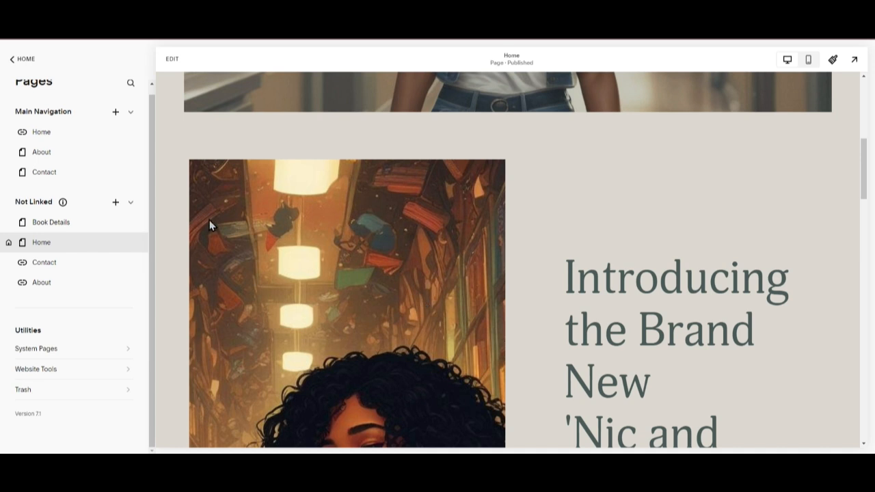
scroll(160, 223, up, 6)
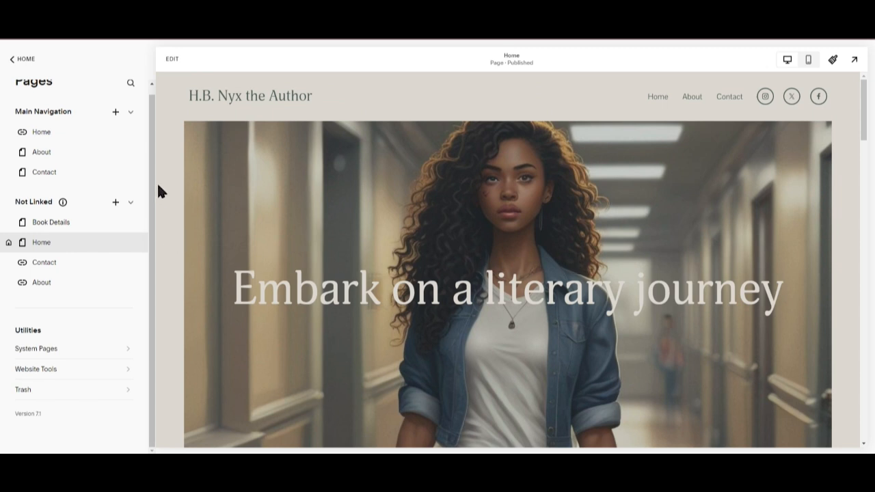
scroll(156, 181, up, 1)
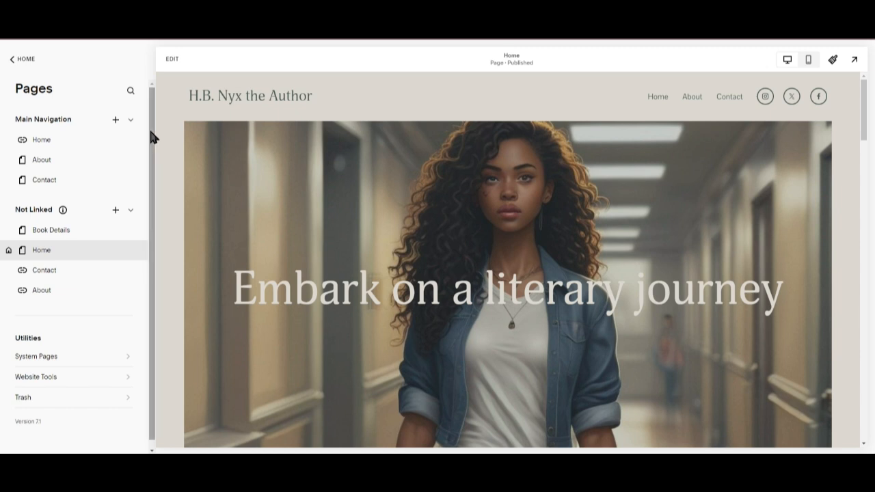
click(35, 59)
scroll(412, 171, down, 10)
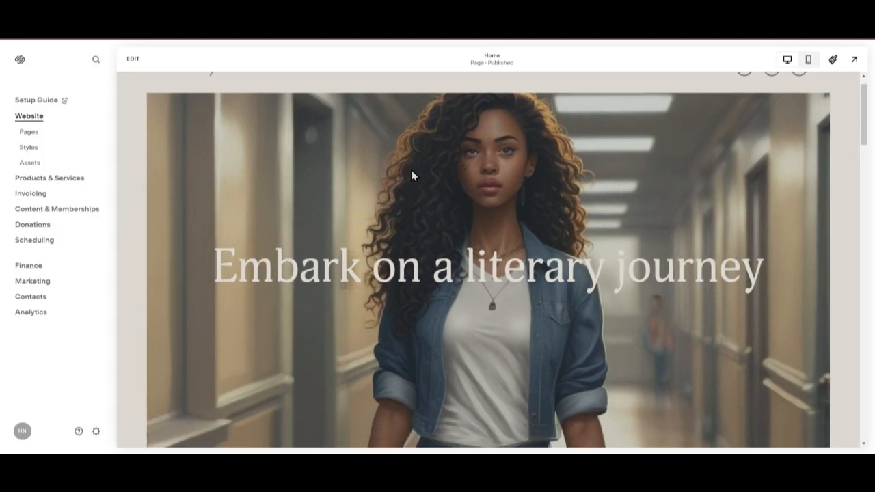
scroll(752, 310, down, 6)
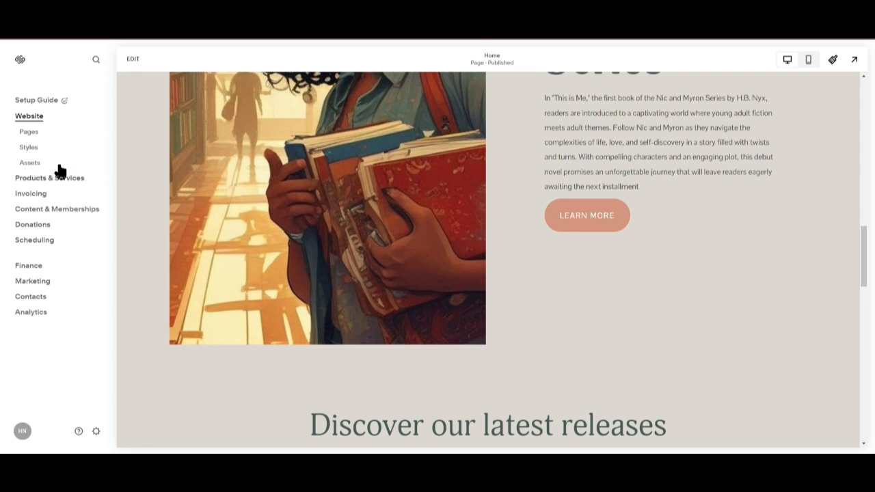
click(27, 132)
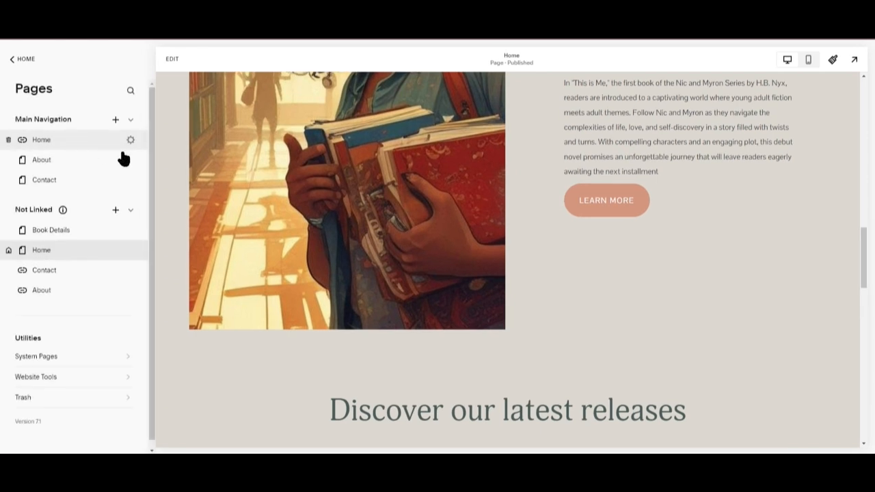
Switch between the Book Details and Home pages in the Not Linked section to compare their previews.
scroll(61, 242, down, 1)
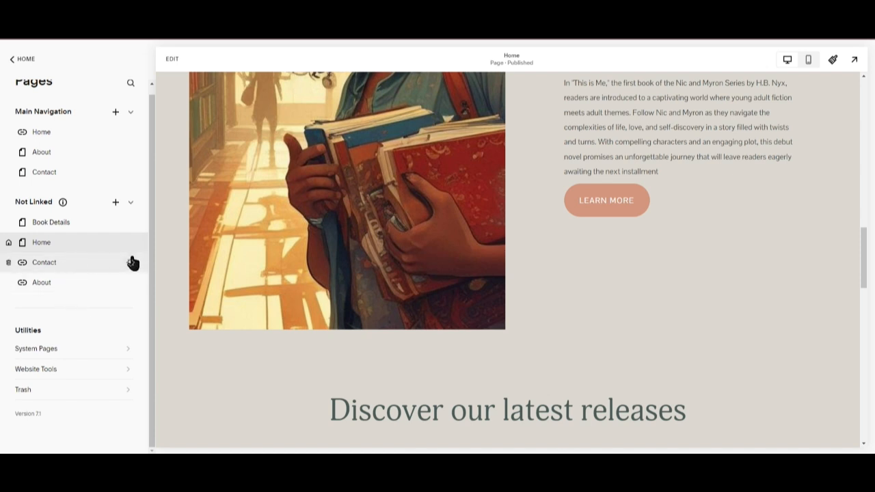
scroll(131, 255, up, 1)
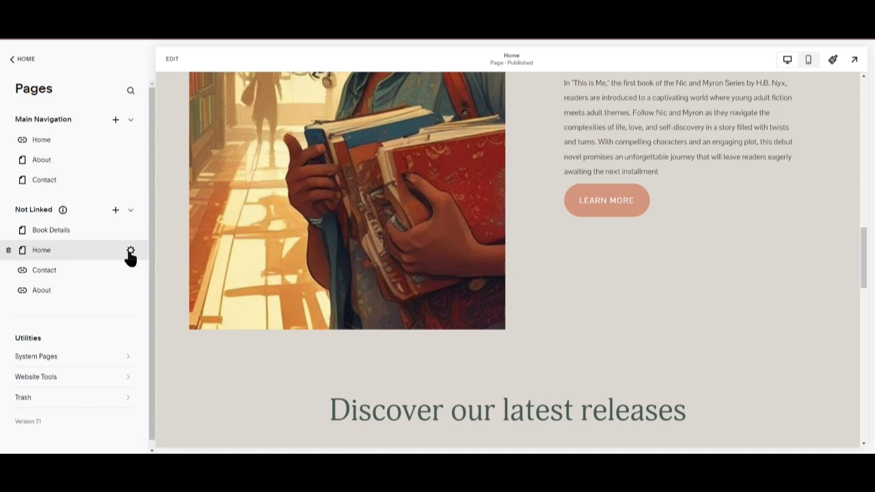
click(39, 145)
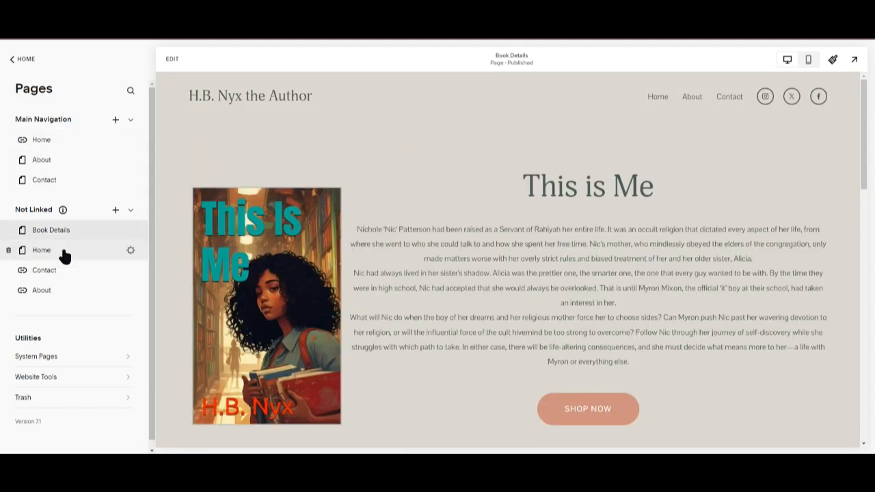
click(60, 251)
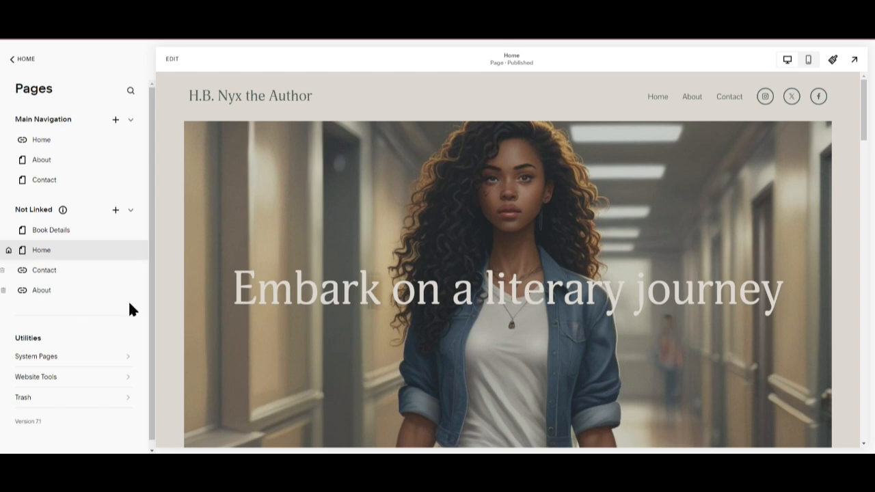
scroll(64, 281, down, 1)
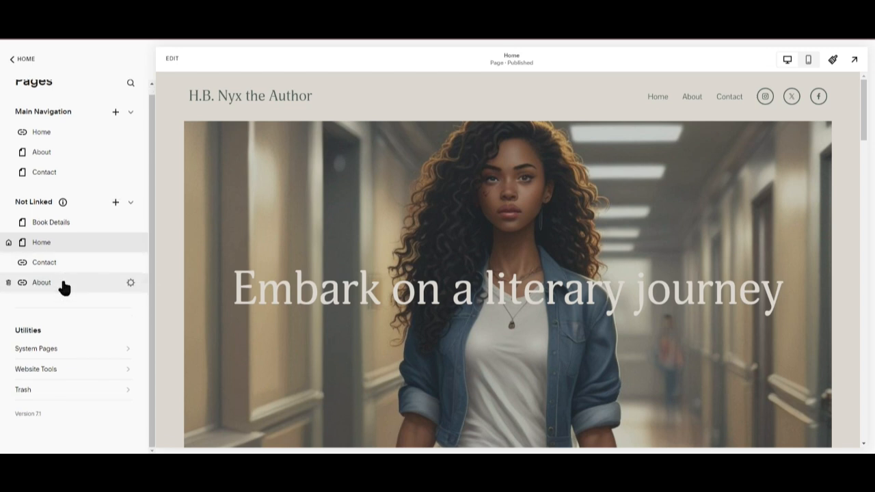
click(80, 226)
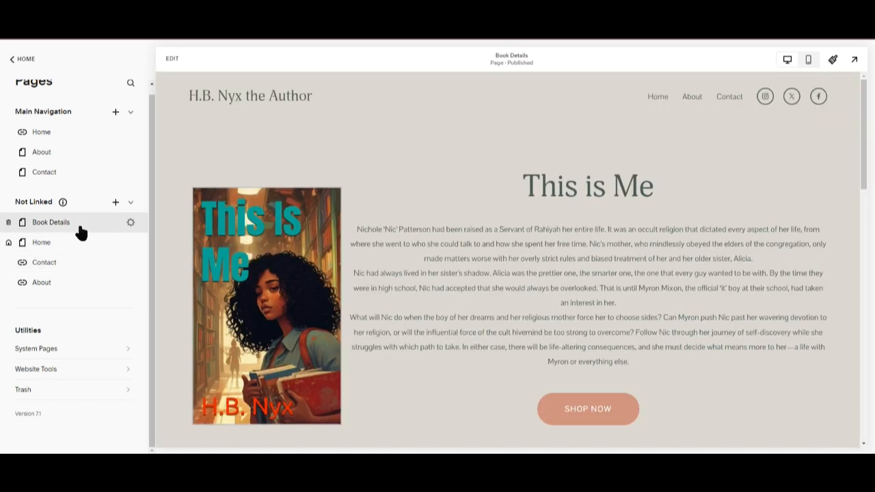